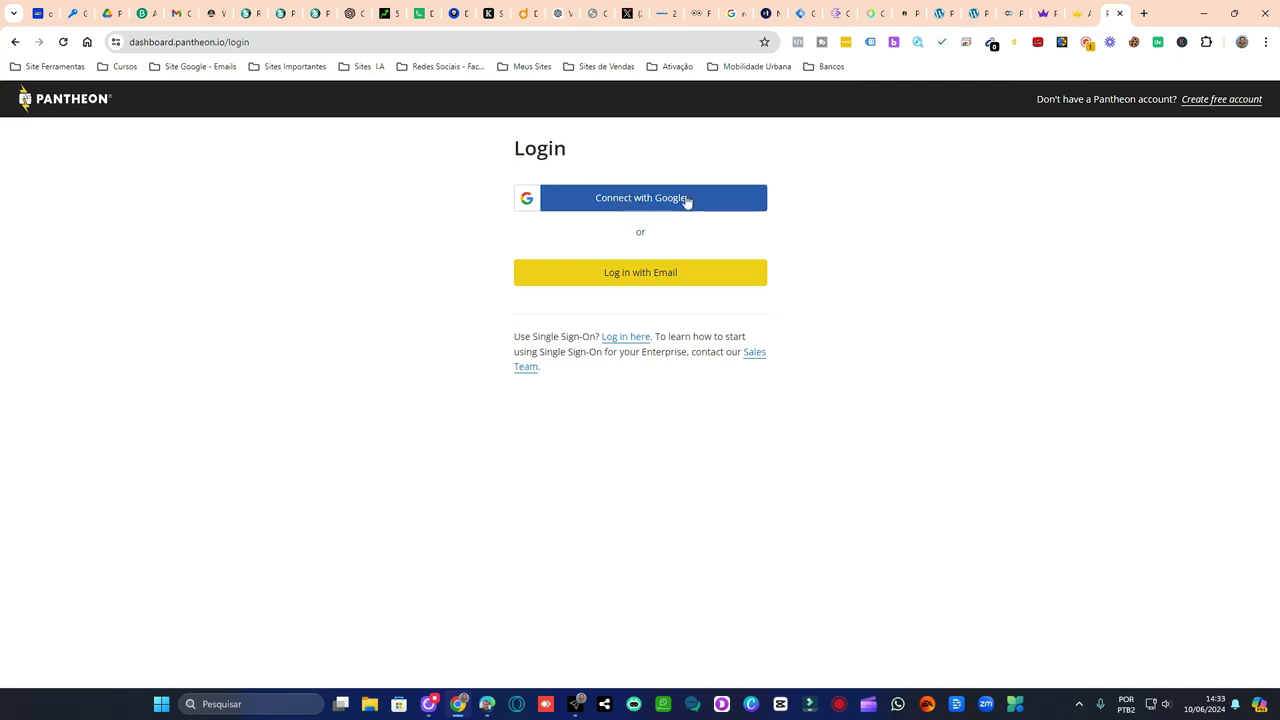
Close the extra tab and sign in to Pantheon with the Google account.
{"action": "key", "text": "ctrl+w"}
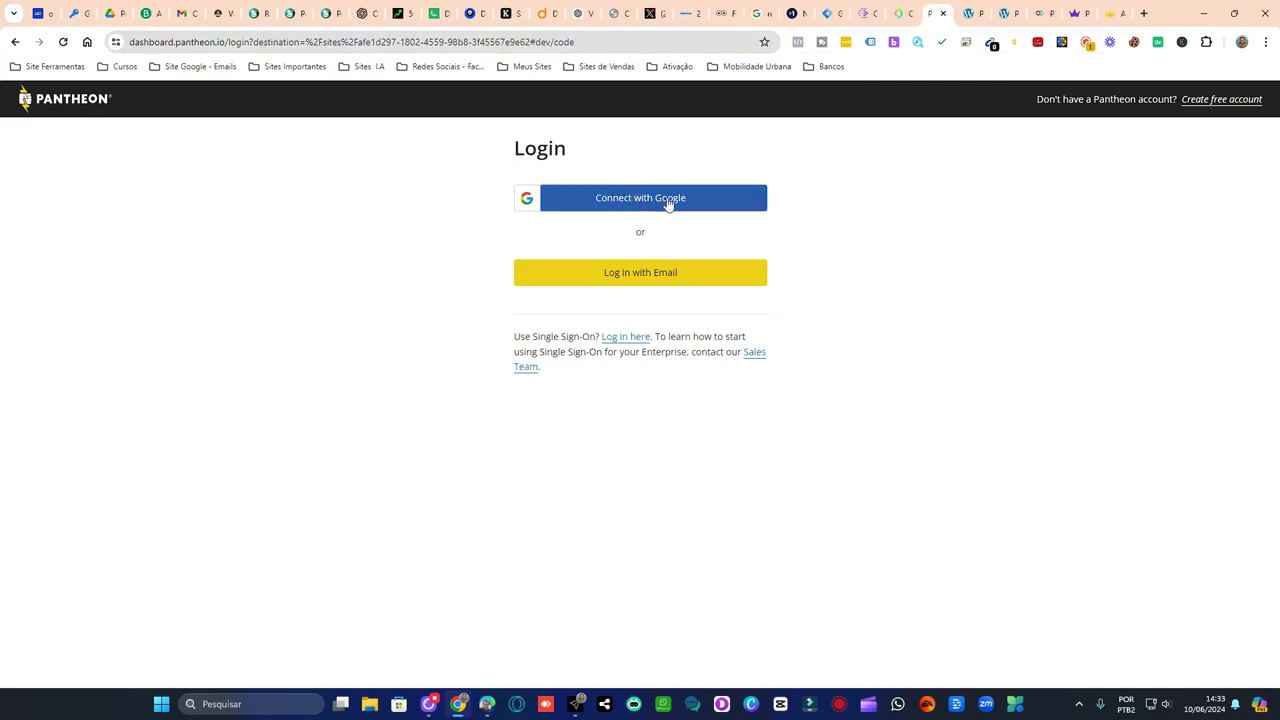
{"action": "left_click", "coordinate": [660, 198]}
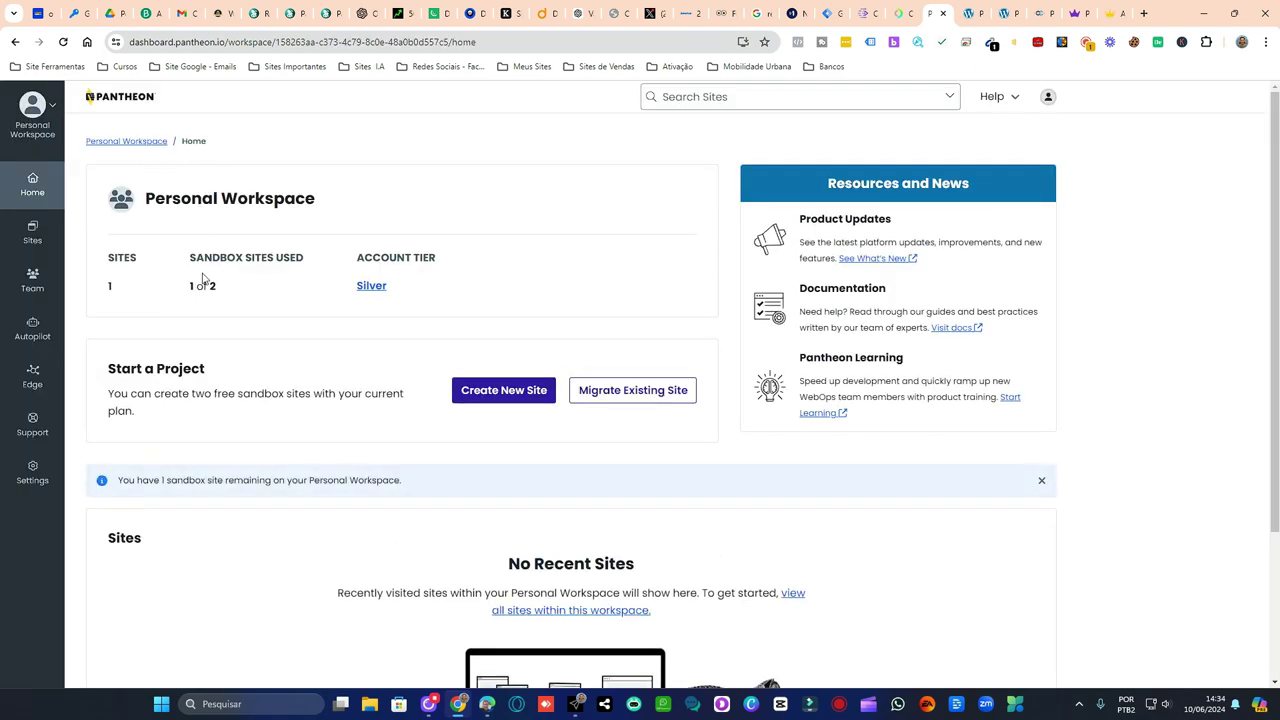
{"action": "right_click", "coordinate": [1099, 146]}
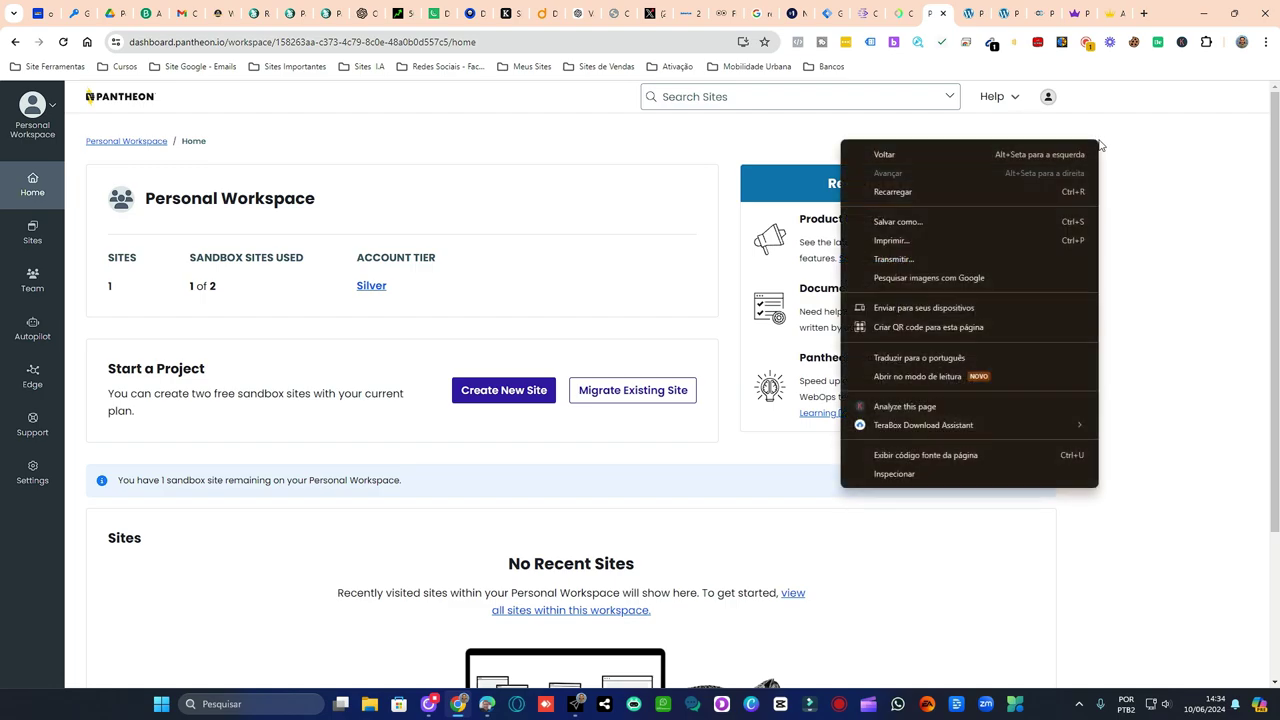
{"action": "left_click", "coordinate": [919, 358]}
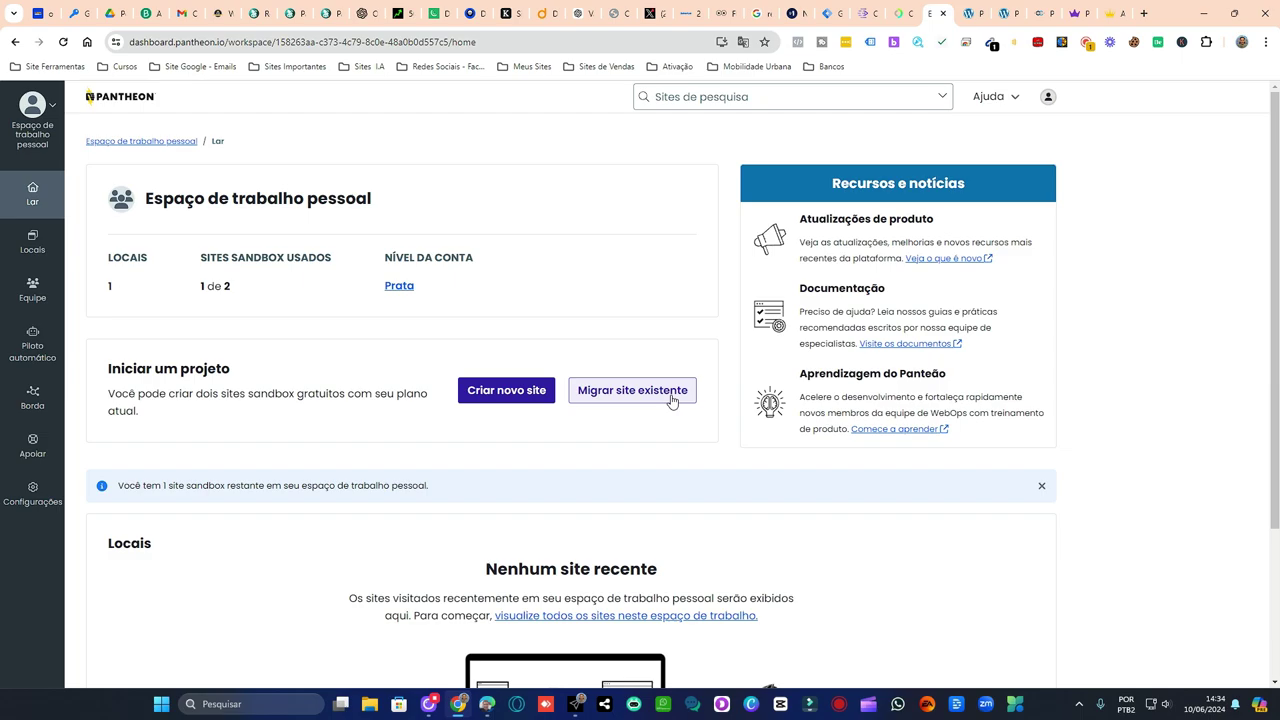
{"action": "left_click", "coordinate": [507, 391]}
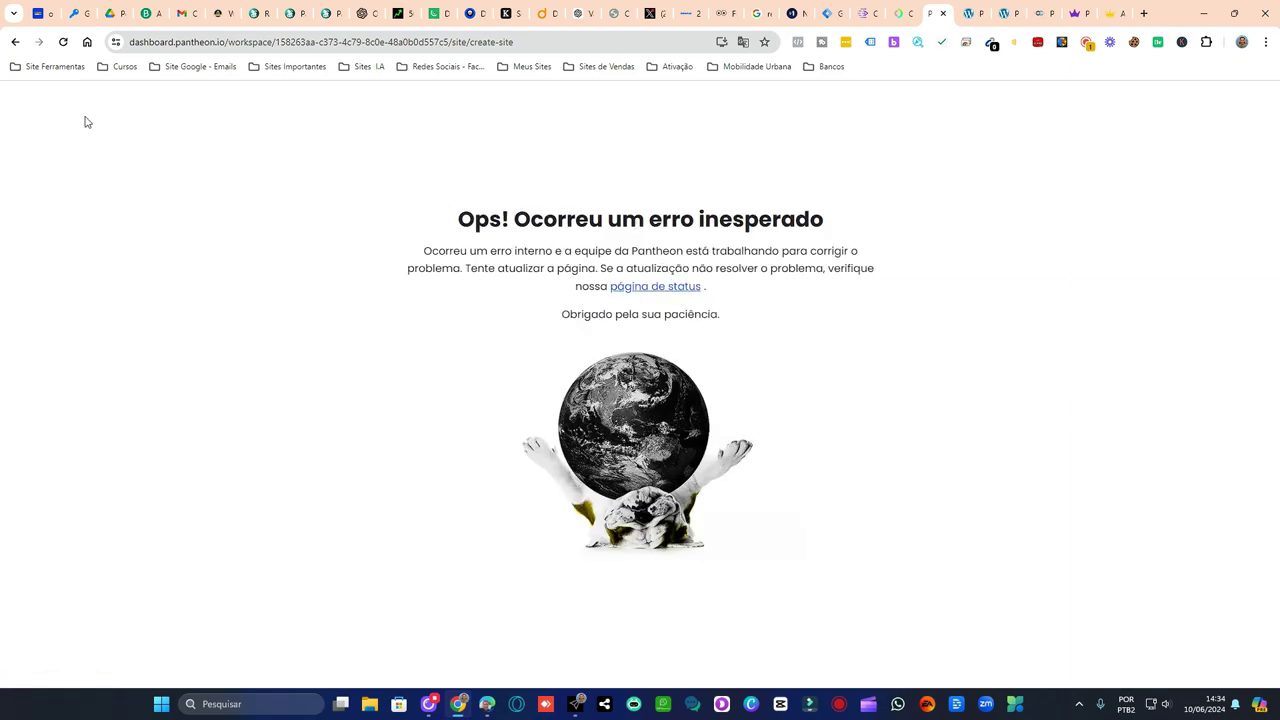
{"action": "left_click", "coordinate": [15, 42]}
{"action": "left_click", "coordinate": [744, 43]}
{"action": "left_click", "coordinate": [588, 69]}
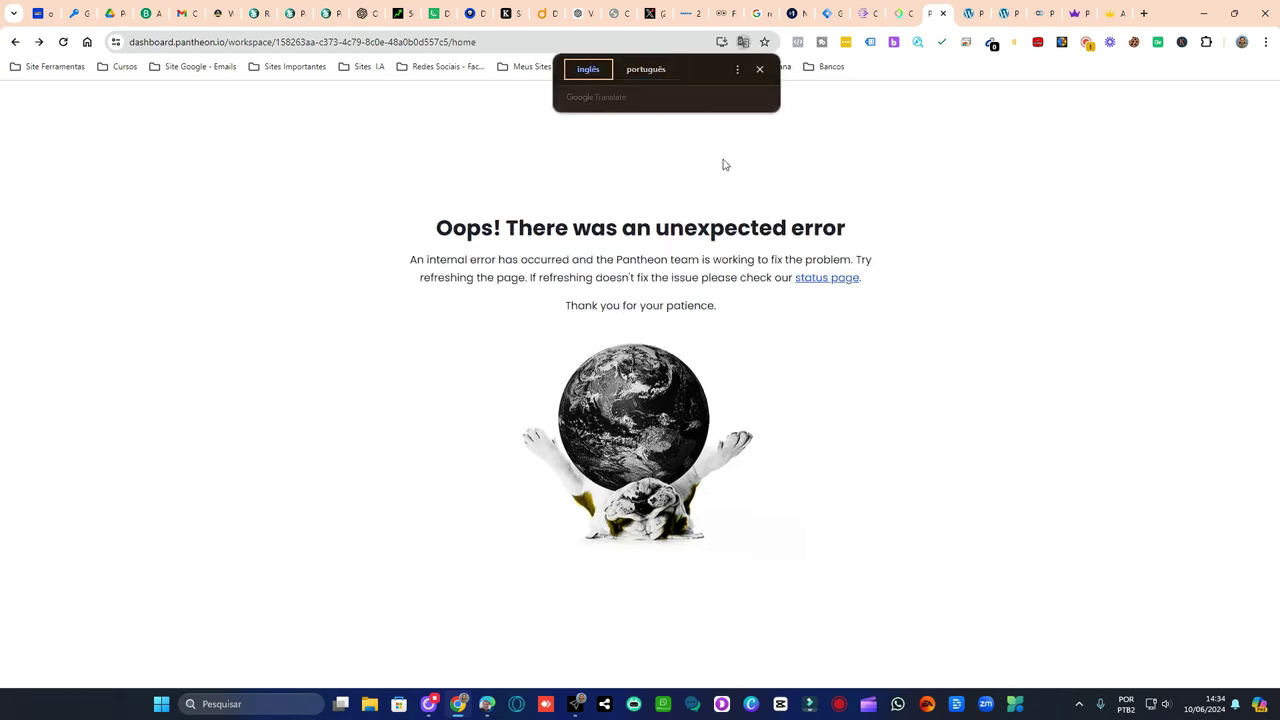
{"action": "left_click", "coordinate": [17, 44]}
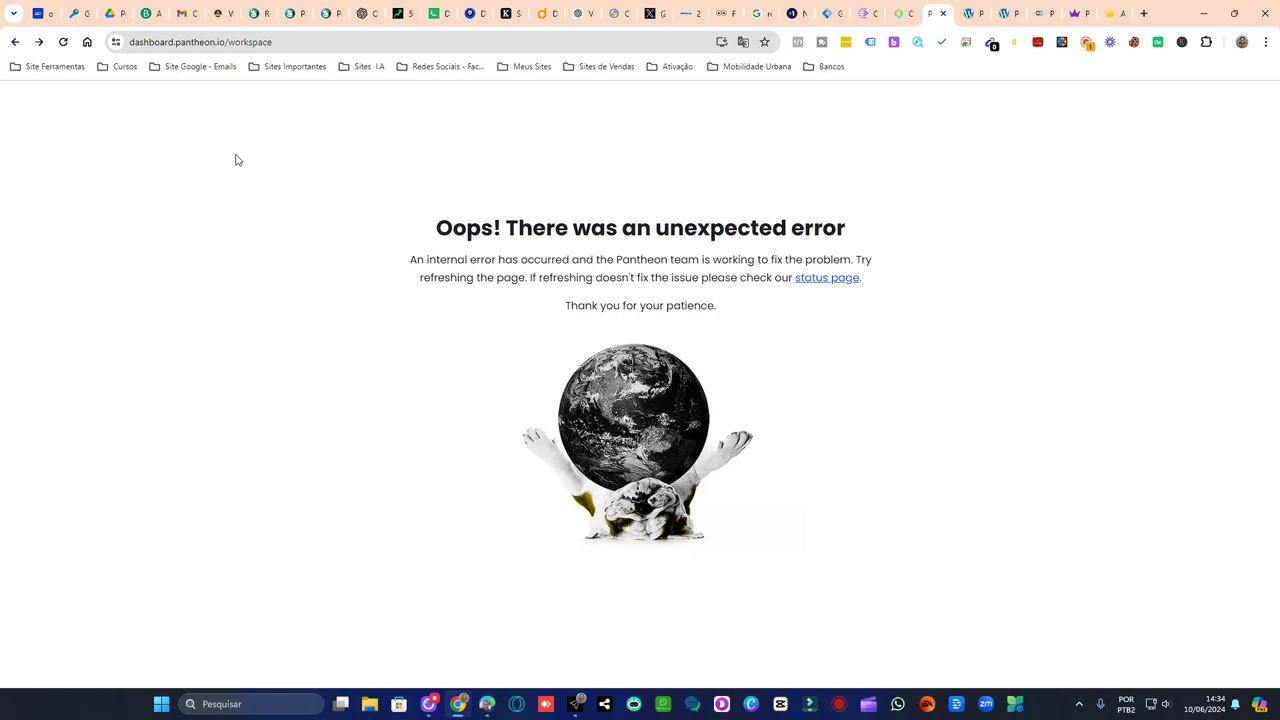
{"action": "left_click", "coordinate": [15, 42]}
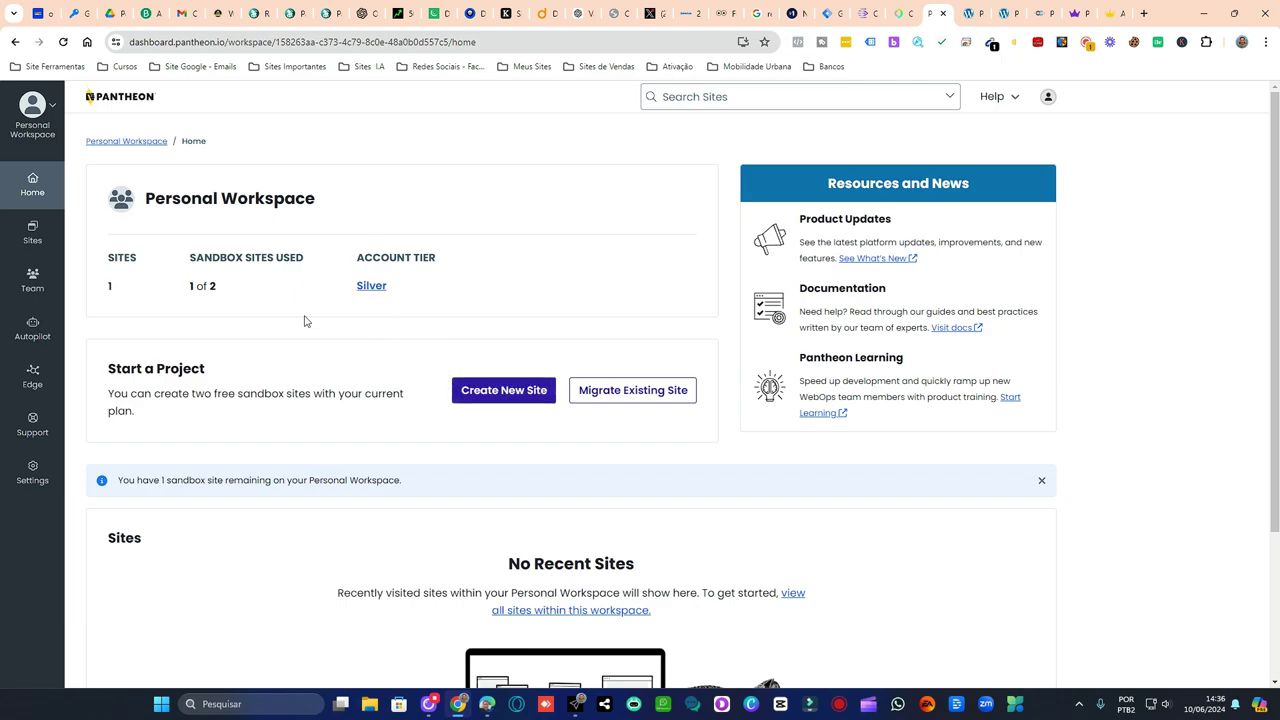
Start creating a new Pantheon site and choose WordPress as its platform.
{"action": "left_click", "coordinate": [503, 392]}
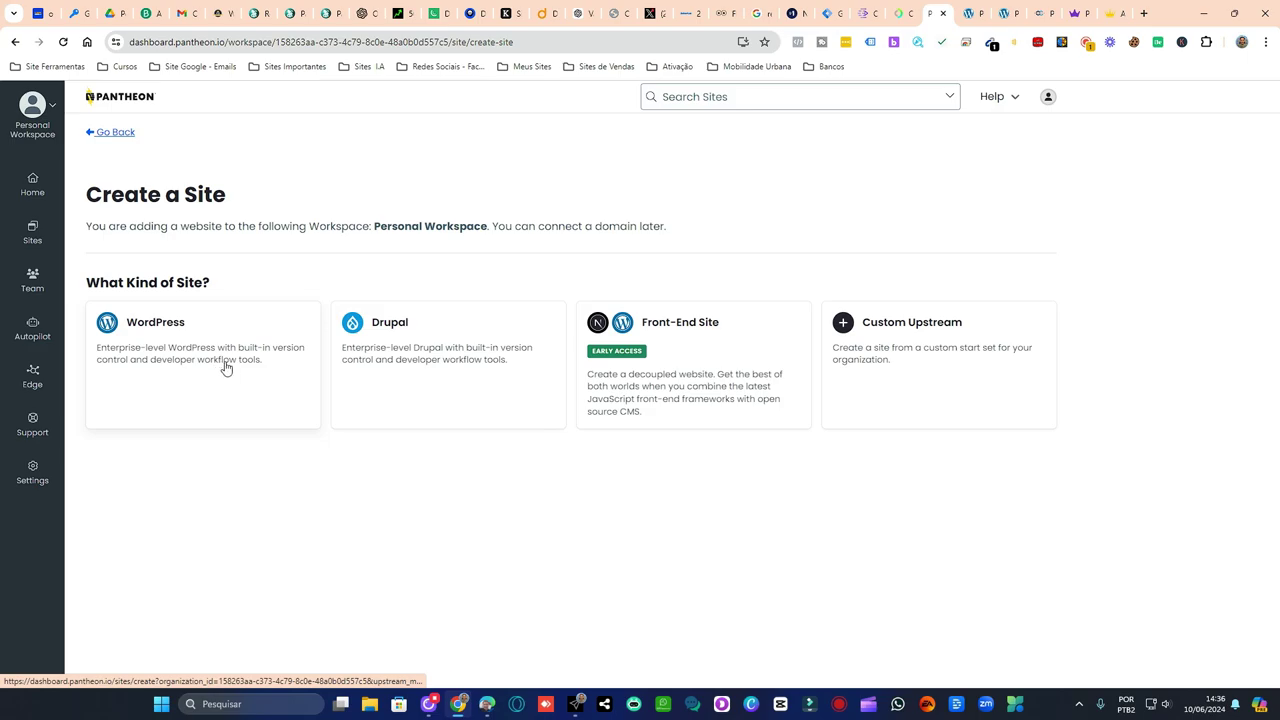
{"action": "left_click", "coordinate": [174, 347]}
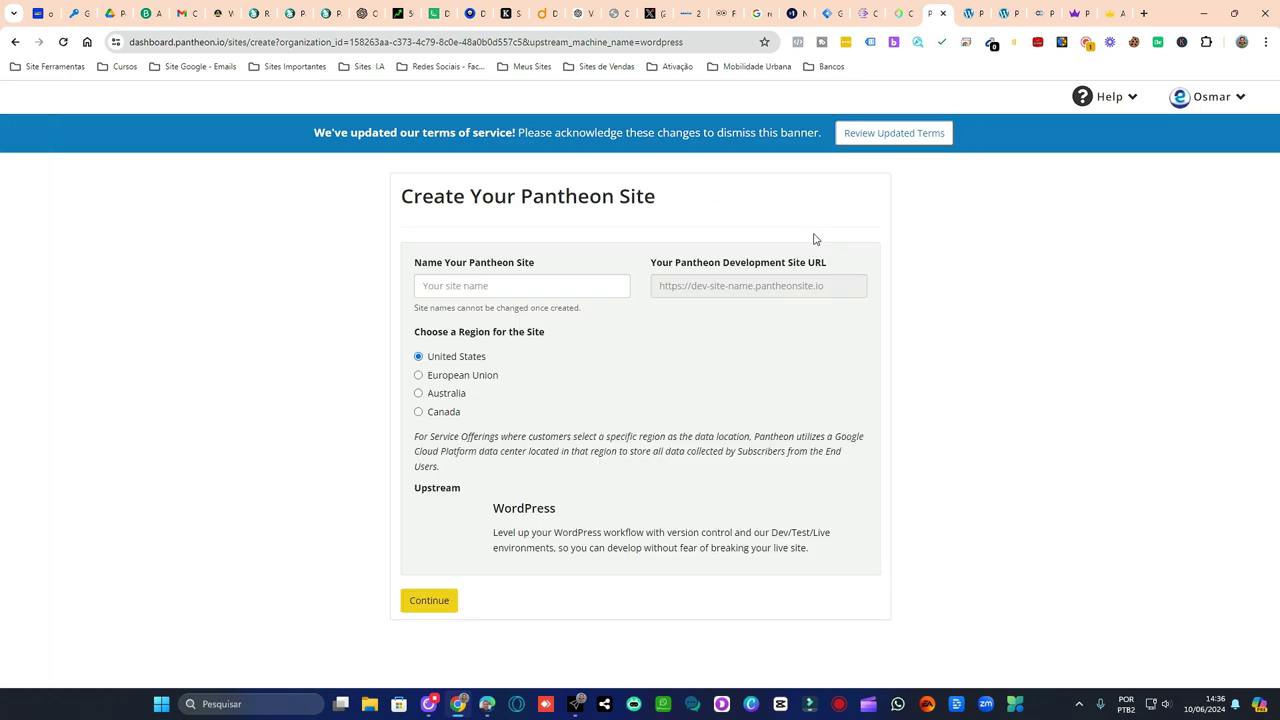
Name the site 'negócios mkt', fixing the accent via spelling suggestion, and submit it.
{"action": "left_click", "coordinate": [522, 287]}
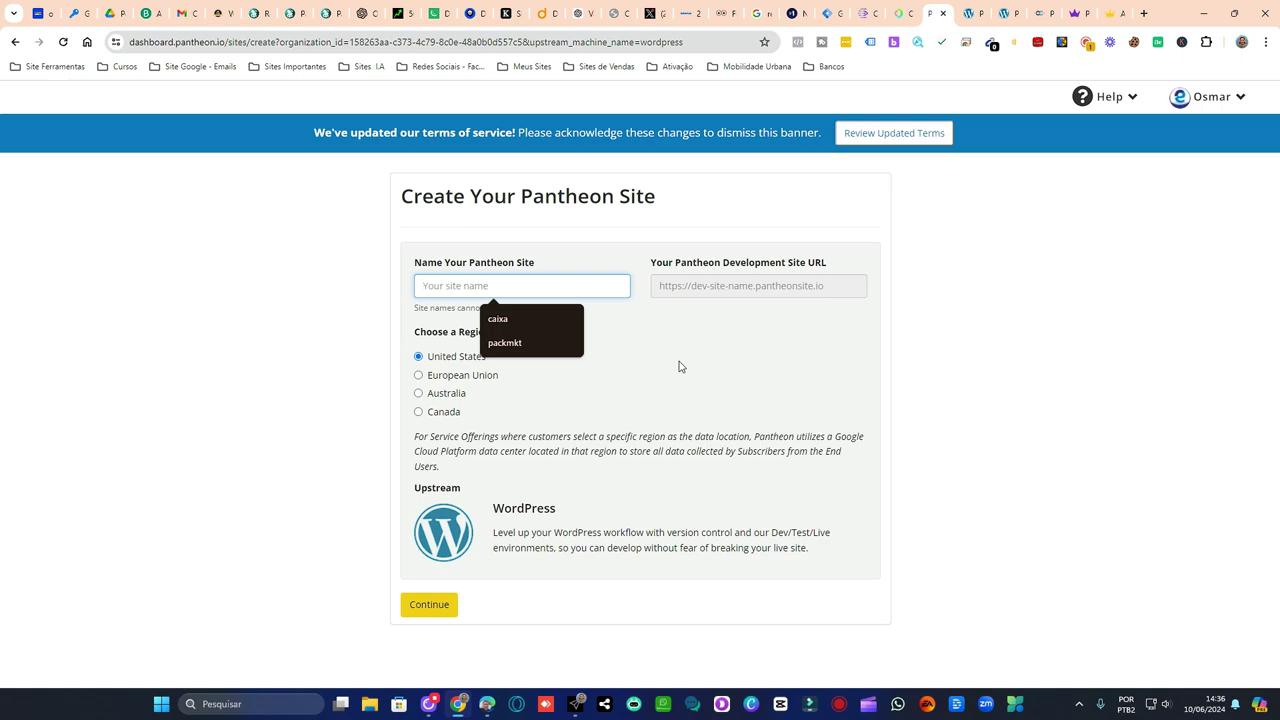
{"action": "type", "text": "negocios"}
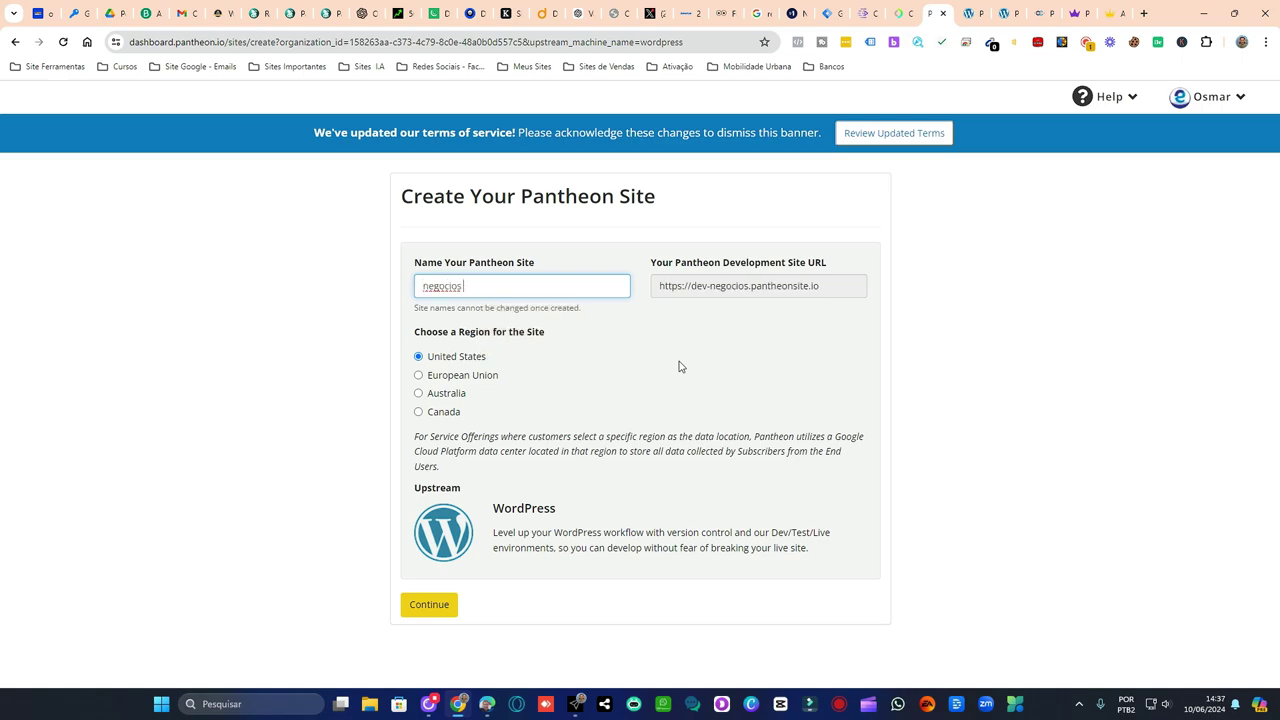
{"action": "type", "text": " mkt"}
{"action": "right_click", "coordinate": [445, 286]}
{"action": "left_click", "coordinate": [488, 297]}
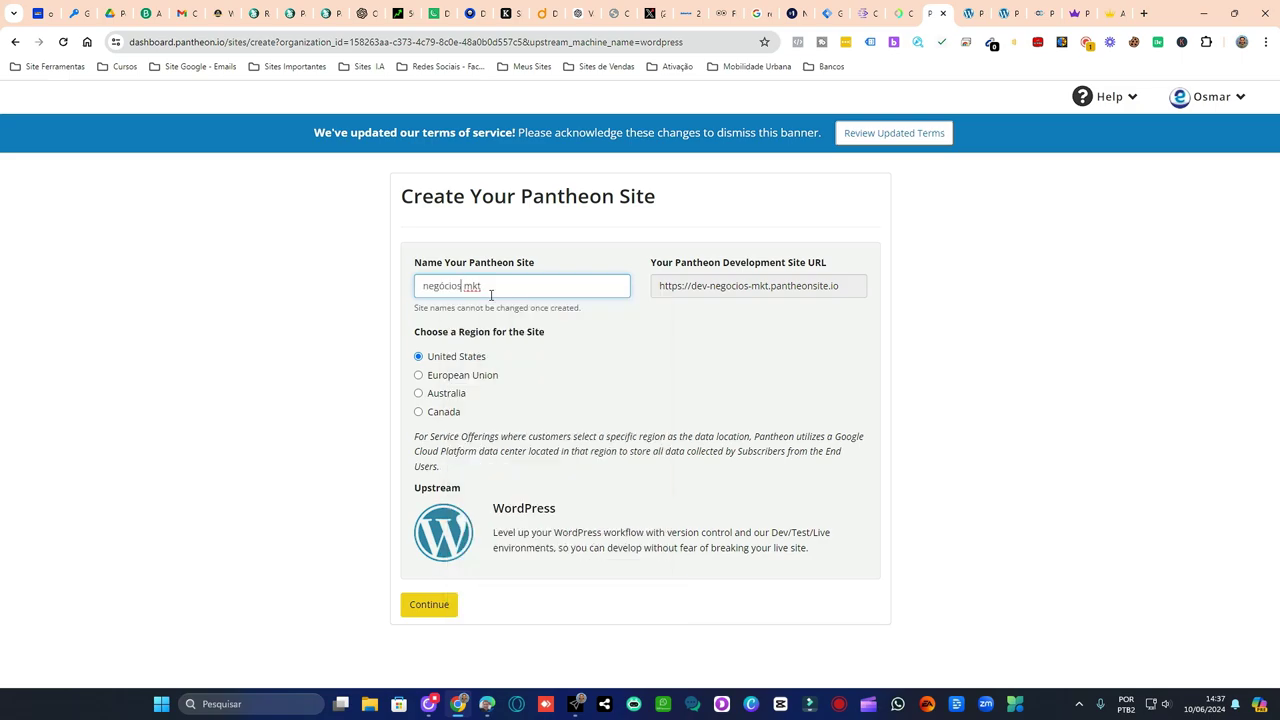
{"action": "left_click", "coordinate": [429, 605]}
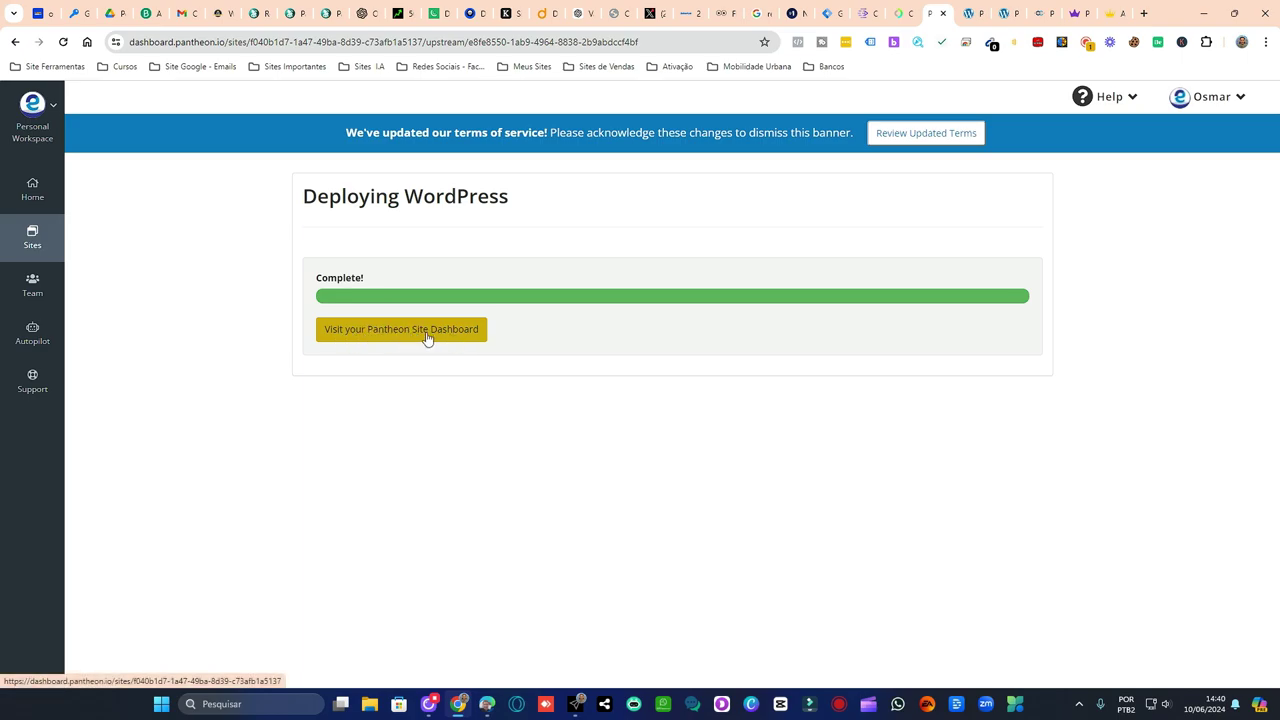
Open the negócios mkt site dashboard and dismiss the quick-tour popup.
{"action": "left_click", "coordinate": [426, 334]}
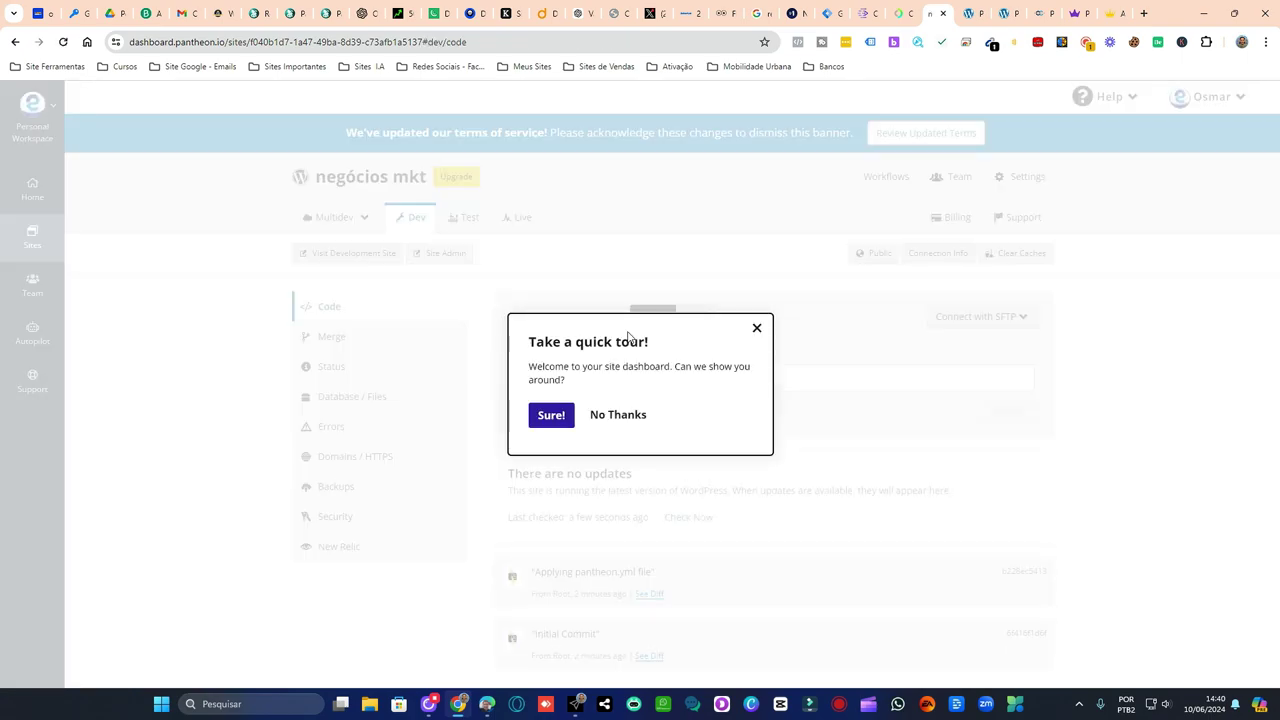
{"action": "left_click", "coordinate": [757, 329]}
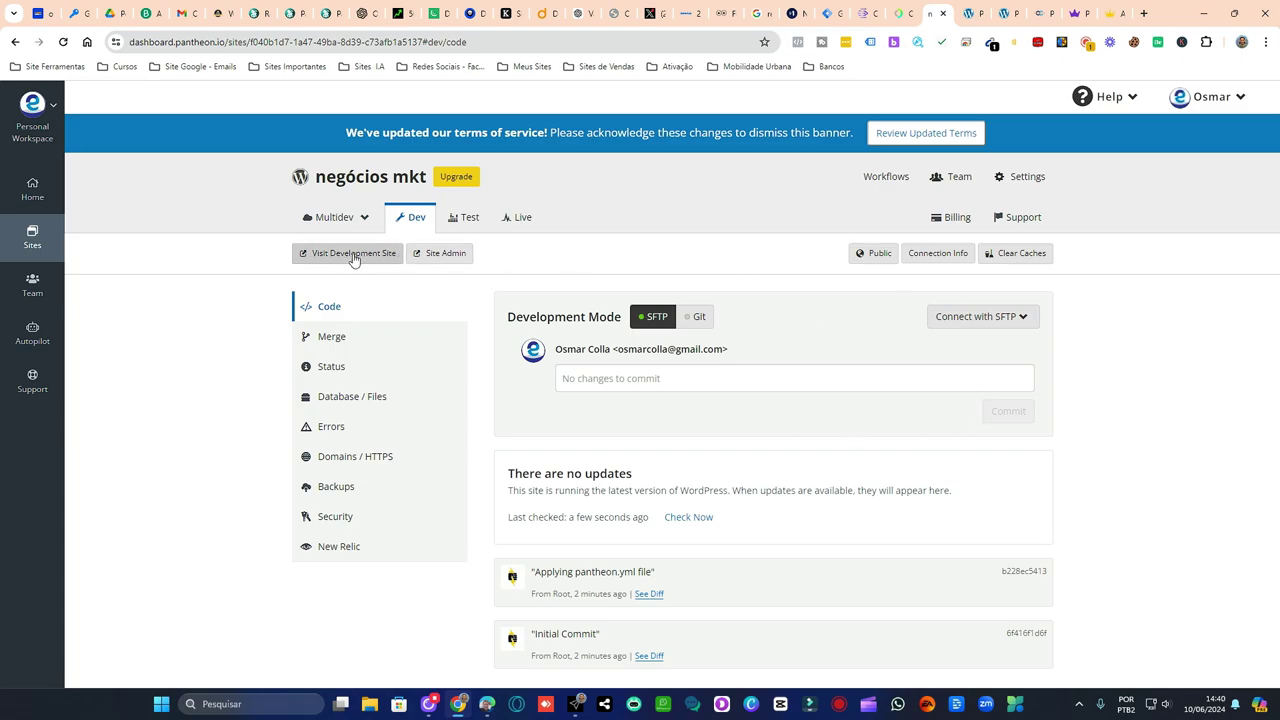
Open the WordPress installer via Site Admin and choose Português do Brasil as the language.
{"action": "left_click", "coordinate": [446, 253]}
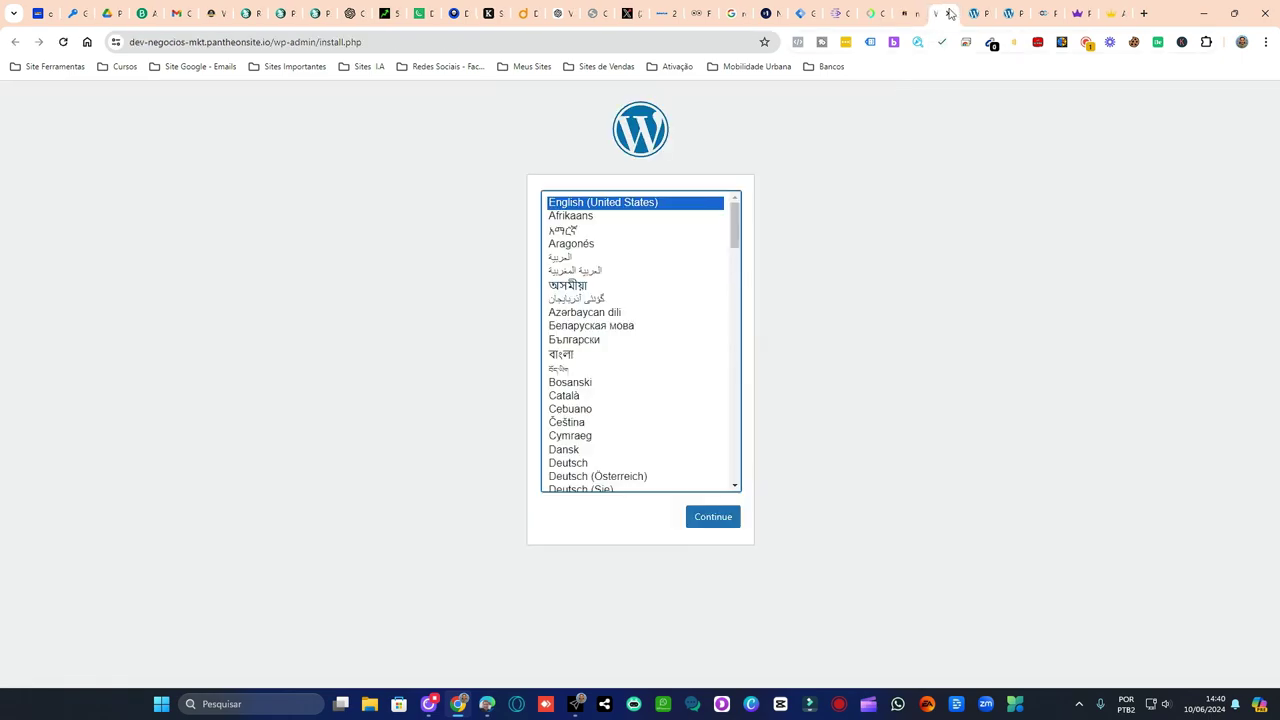
{"action": "left_click", "coordinate": [906, 16]}
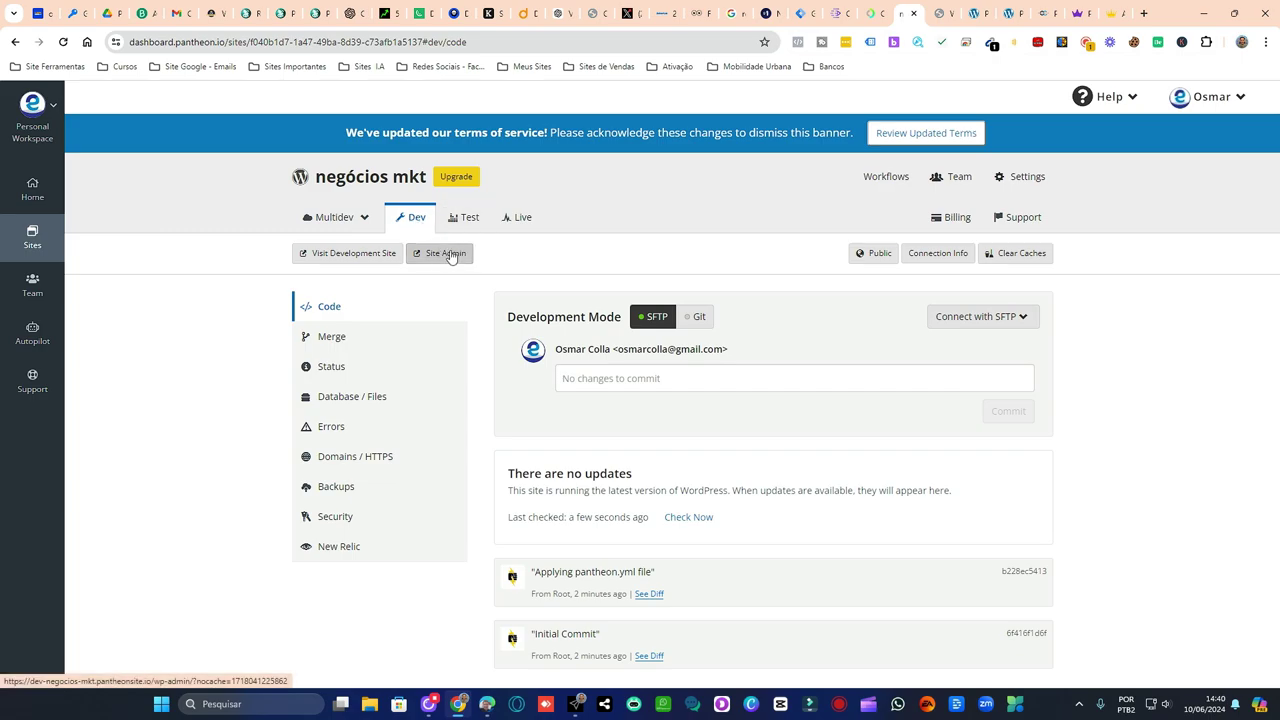
{"action": "left_click", "coordinate": [937, 16]}
{"action": "scroll", "coordinate": [651, 320], "scroll_direction": "down", "scroll_amount": 3}
{"action": "scroll", "coordinate": [651, 320], "scroll_direction": "down", "scroll_amount": 15}
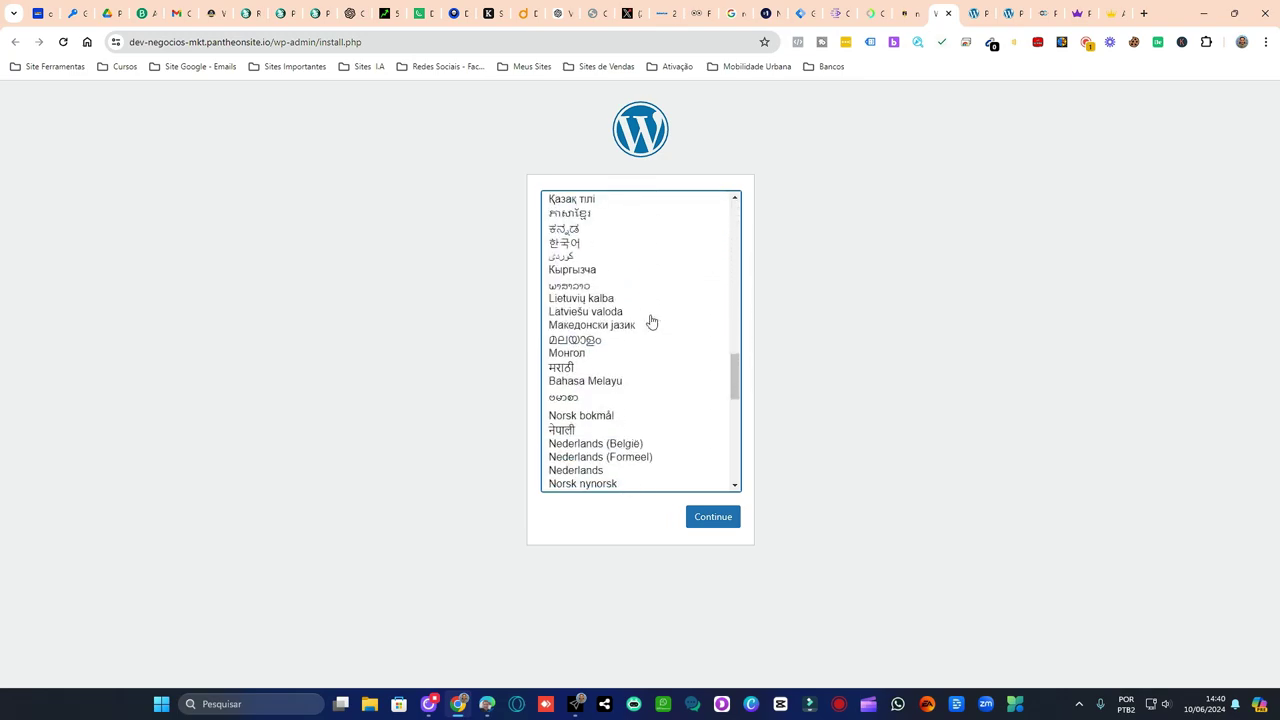
{"action": "scroll", "coordinate": [651, 320], "scroll_direction": "down", "scroll_amount": 5}
{"action": "left_click", "coordinate": [618, 220]}
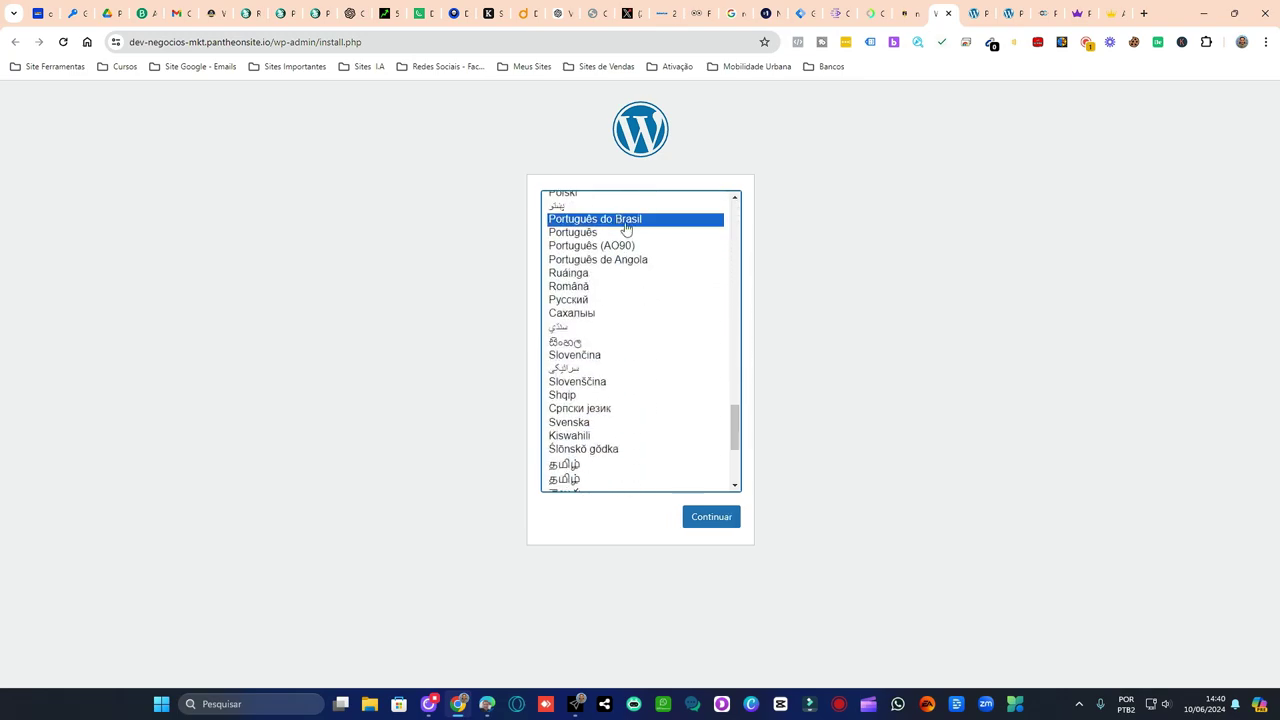
{"action": "left_click", "coordinate": [712, 519]}
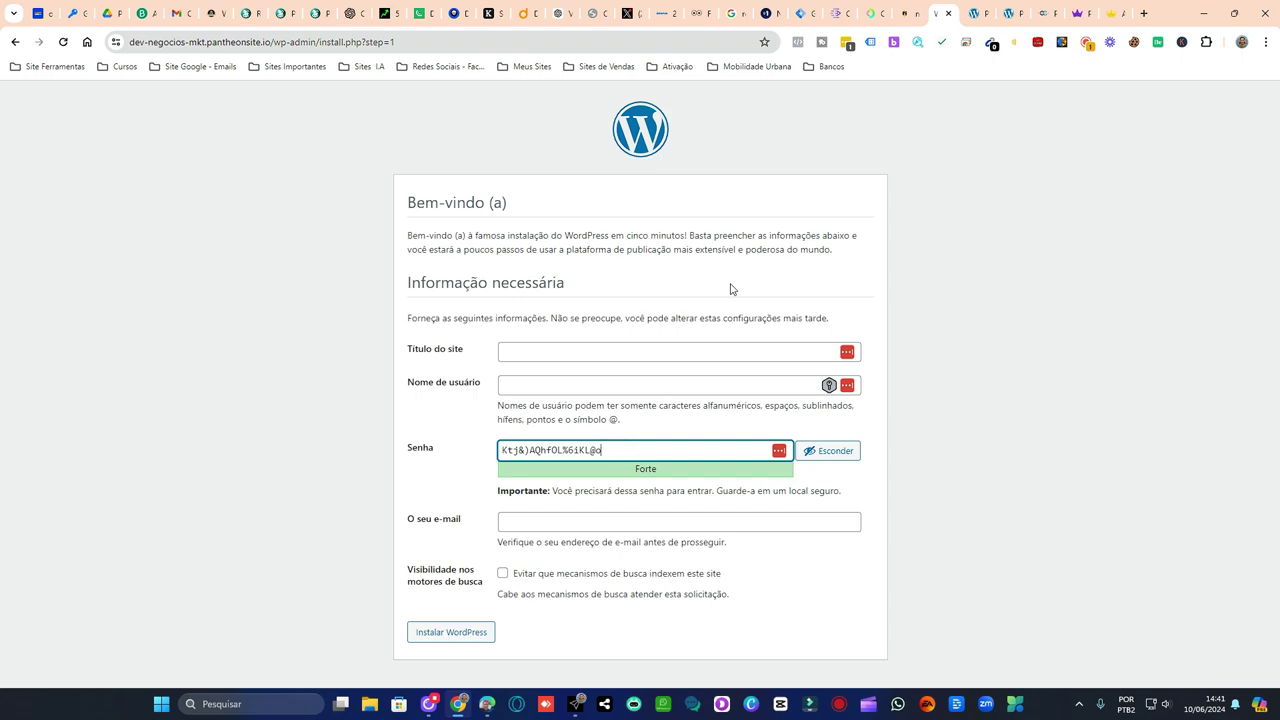
Enter site title 'Negocios mkt', the admin username, and replace the generated password with a custom one.
{"action": "left_click", "coordinate": [539, 351]}
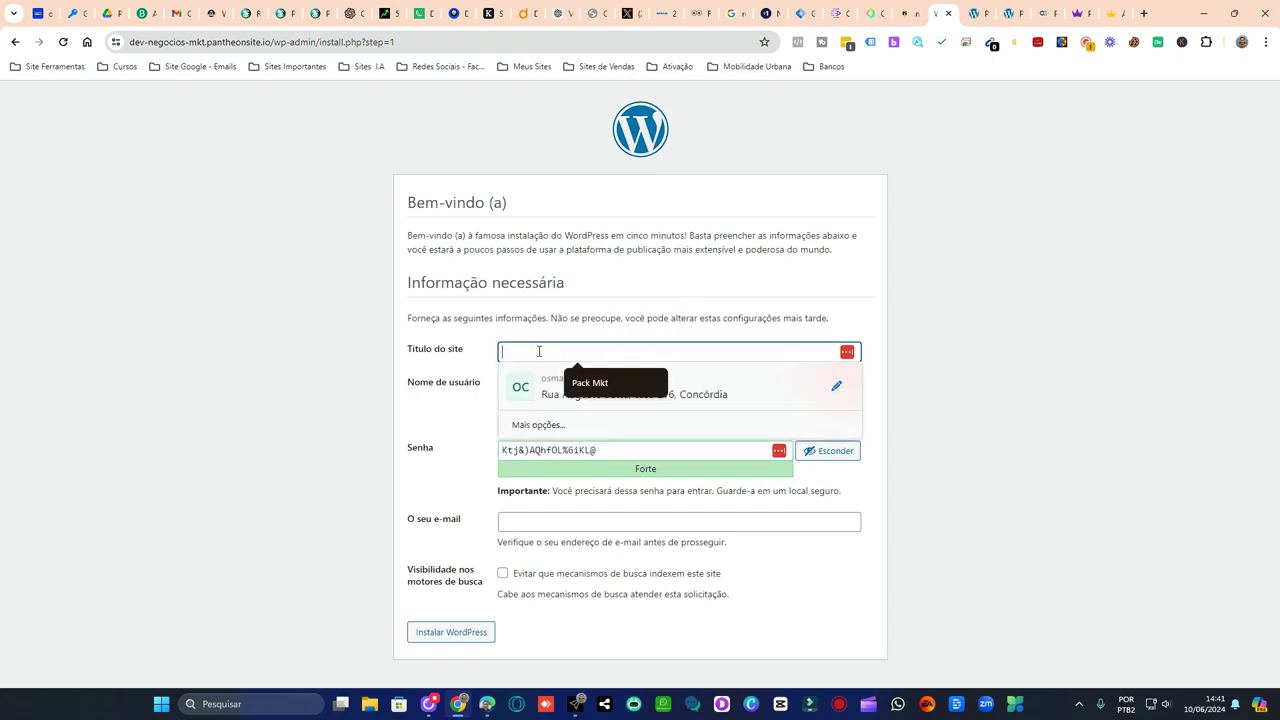
{"action": "type", "text": "Pac"}
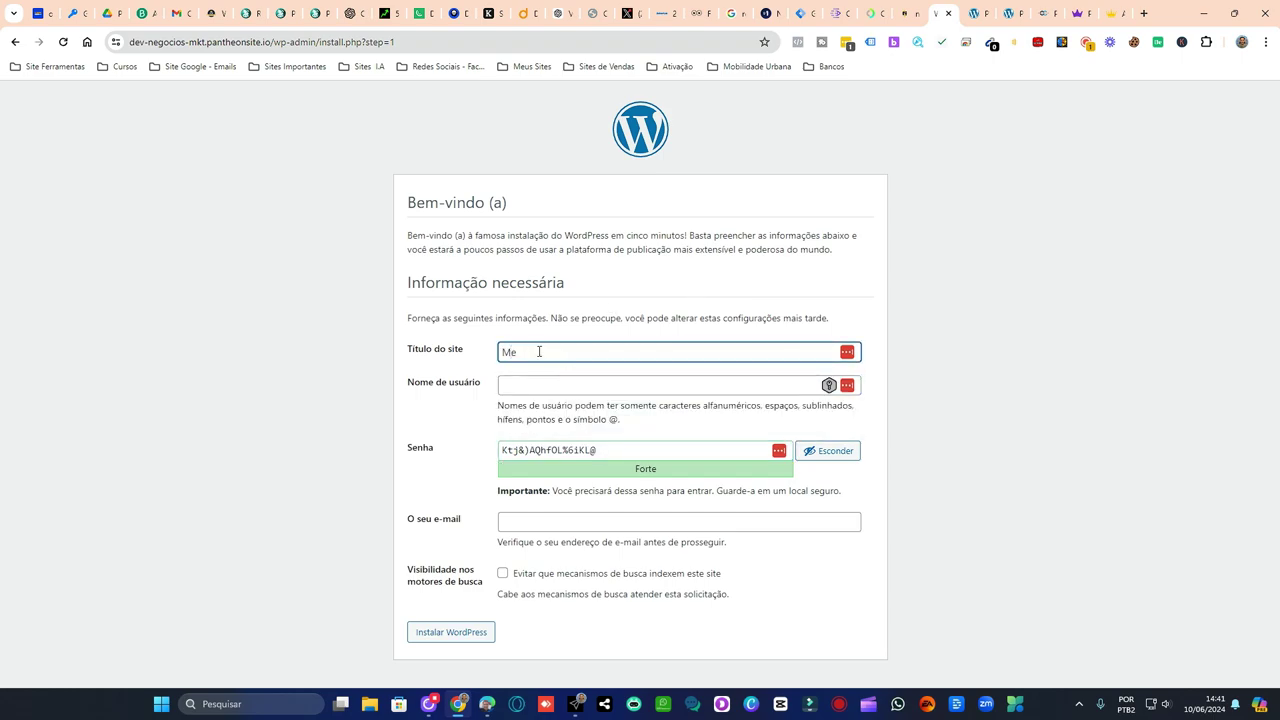
{"action": "key", "text": "BackSpace"}
{"action": "key", "text": "BackSpace"}
{"action": "key", "text": "BackSpace"}
{"action": "type", "text": "Negocios mkt"}
{"action": "left_click", "coordinate": [539, 380]}
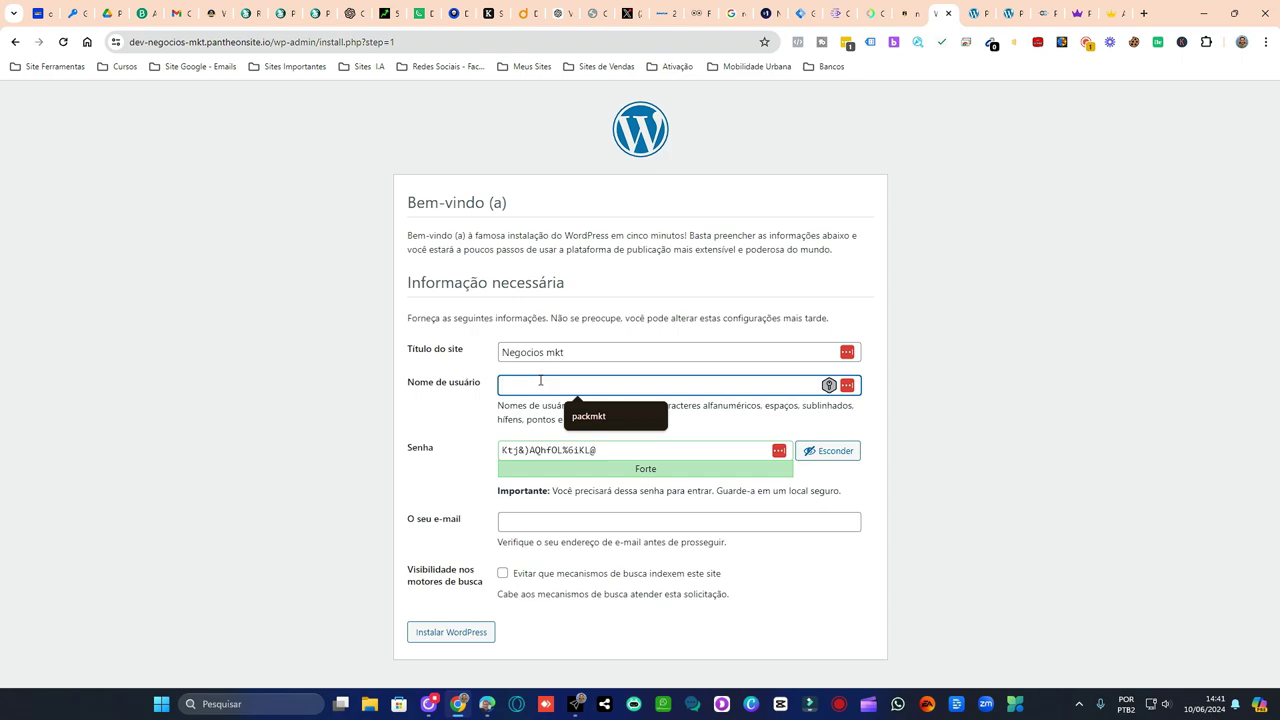
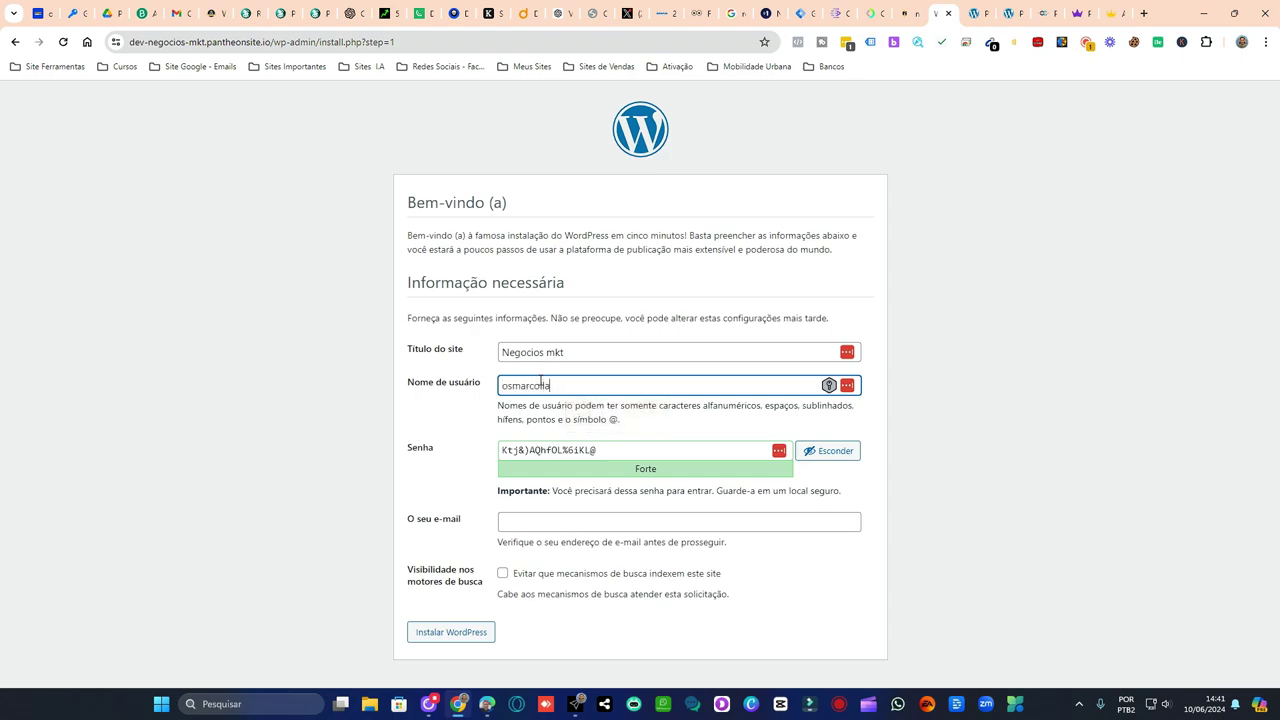
{"action": "left_click_drag", "start_coordinate": [613, 450], "coordinate": [431, 445]}
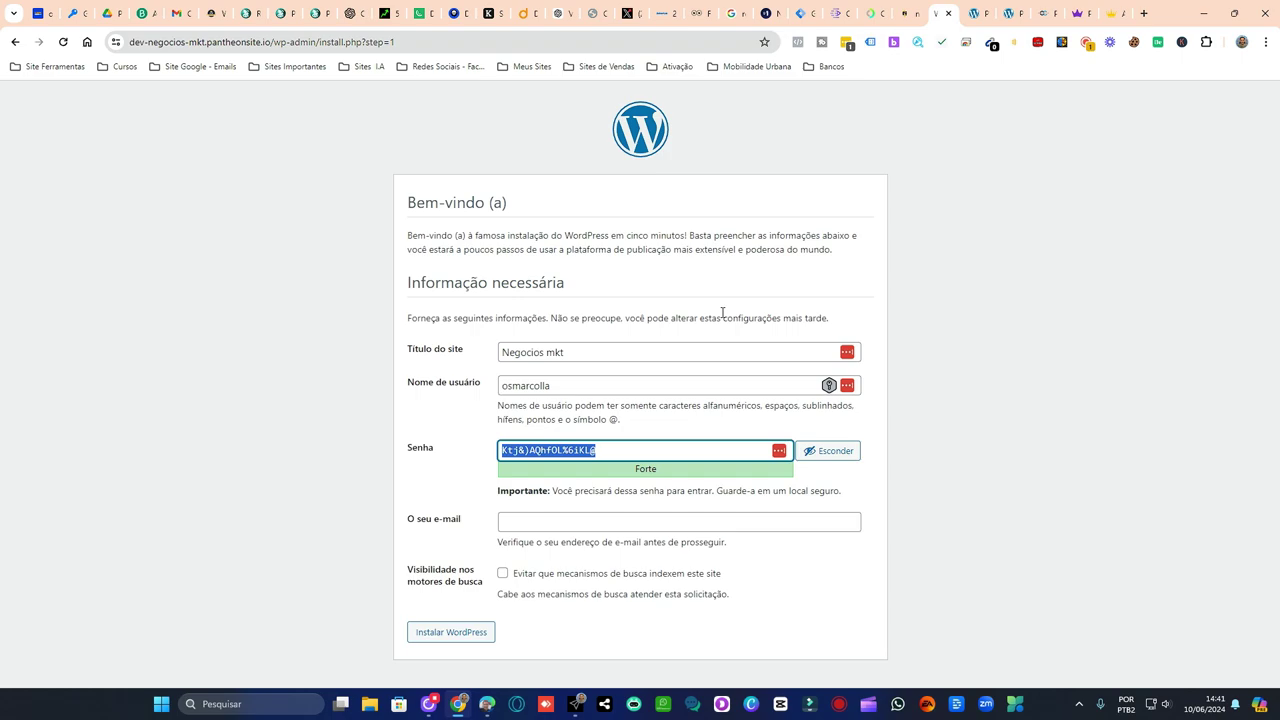
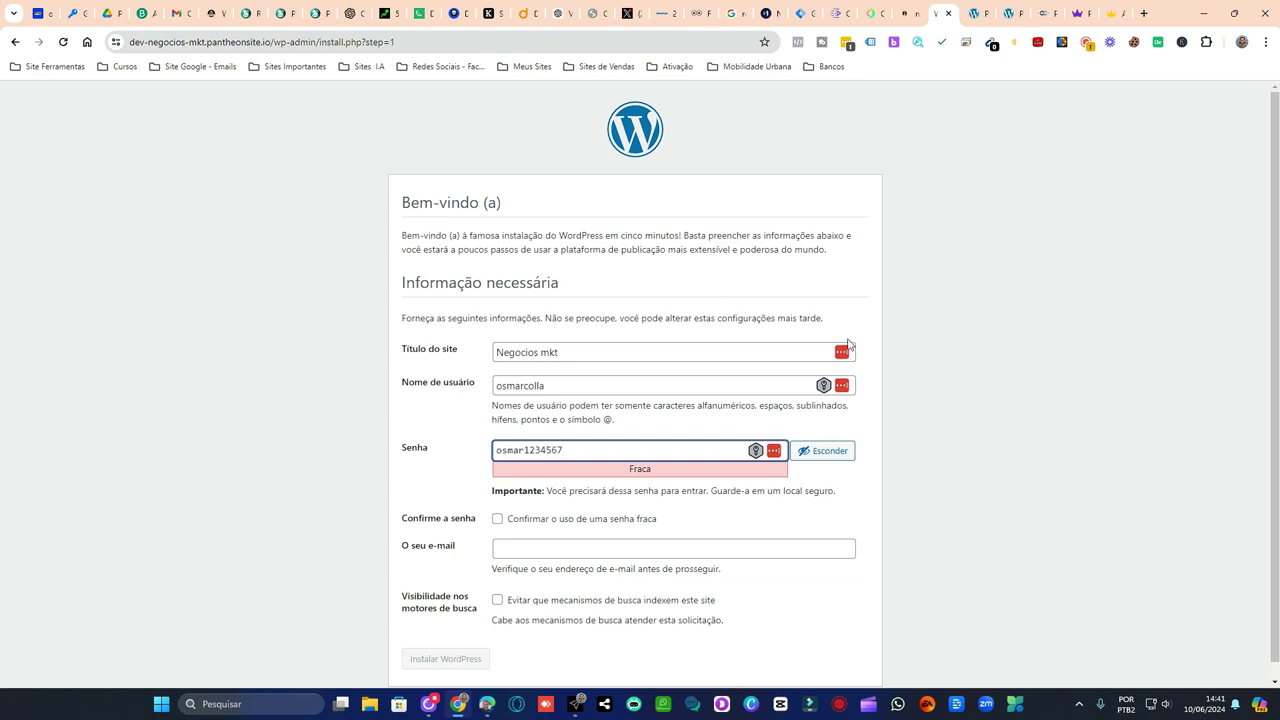
{"action": "left_click", "coordinate": [856, 424]}
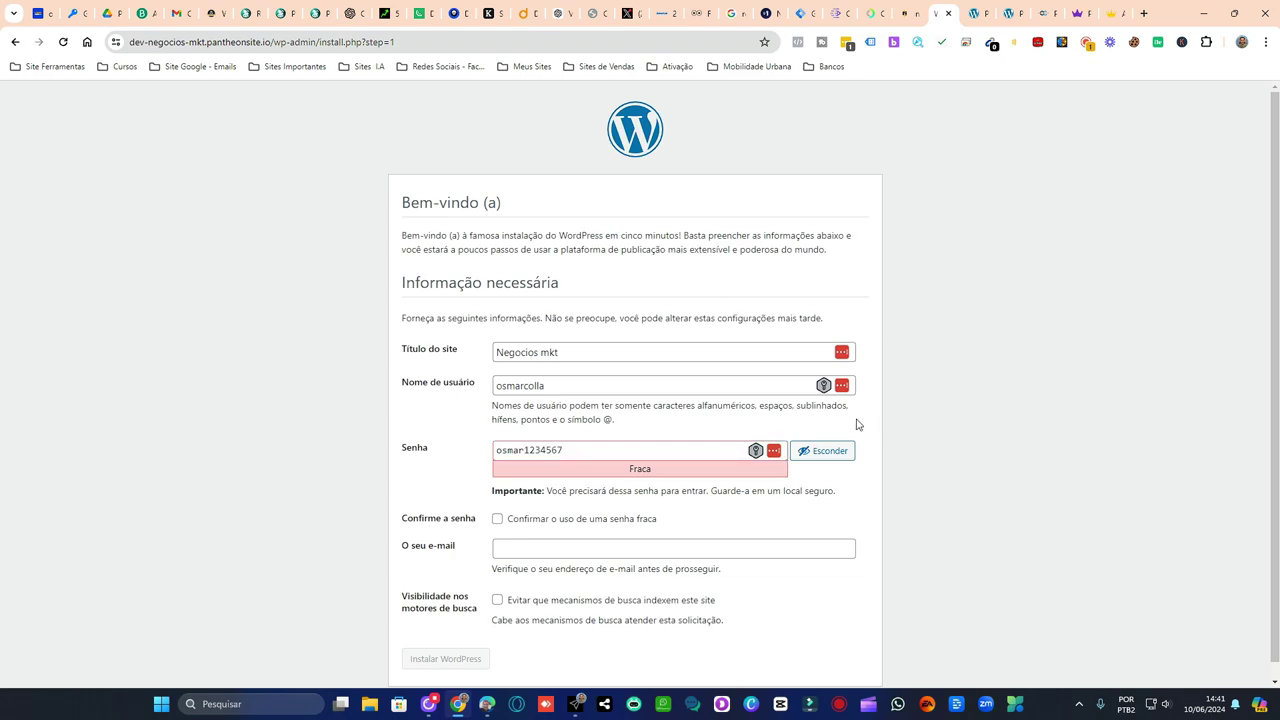
Confirm the weak password, fill in the admin e-mail, and block search engine indexing.
{"action": "scroll", "coordinate": [727, 400], "scroll_direction": "down", "scroll_amount": 1}
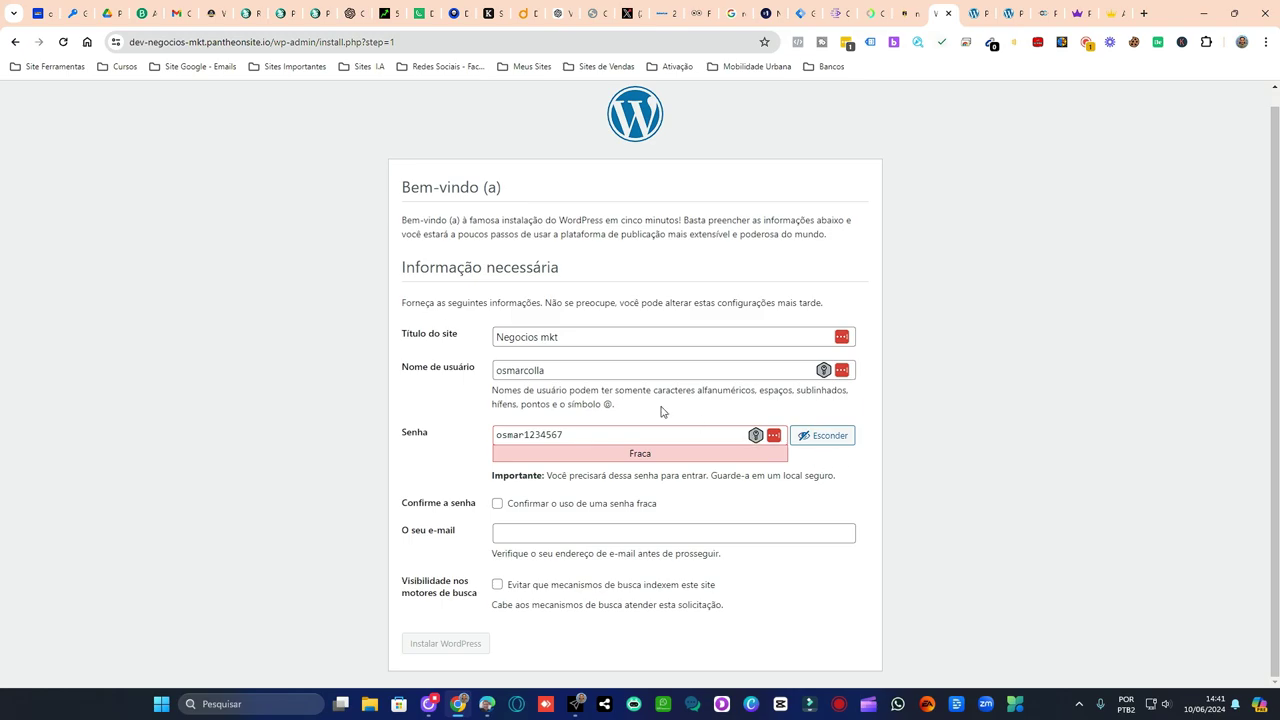
{"action": "left_click", "coordinate": [497, 503]}
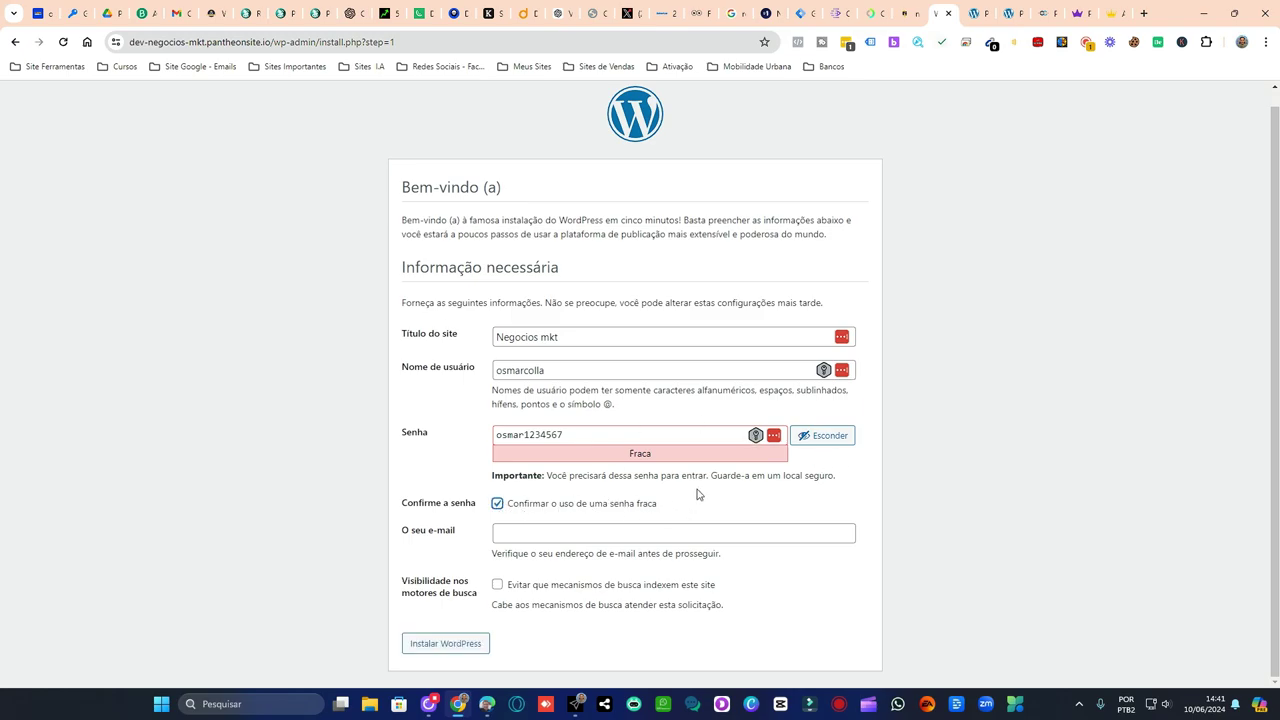
{"action": "left_click", "coordinate": [595, 533]}
{"action": "left_click", "coordinate": [600, 563]}
{"action": "left_click", "coordinate": [757, 501]}
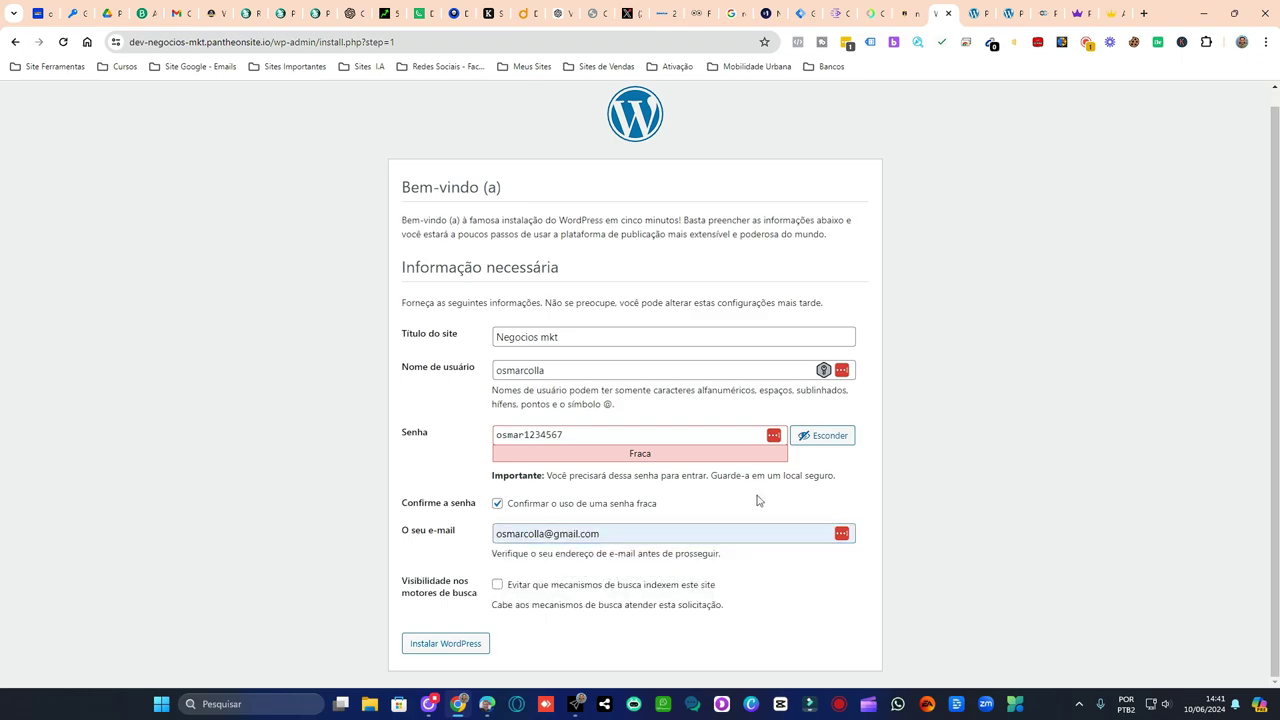
{"action": "left_click", "coordinate": [497, 585]}
{"action": "left_click", "coordinate": [975, 13]}
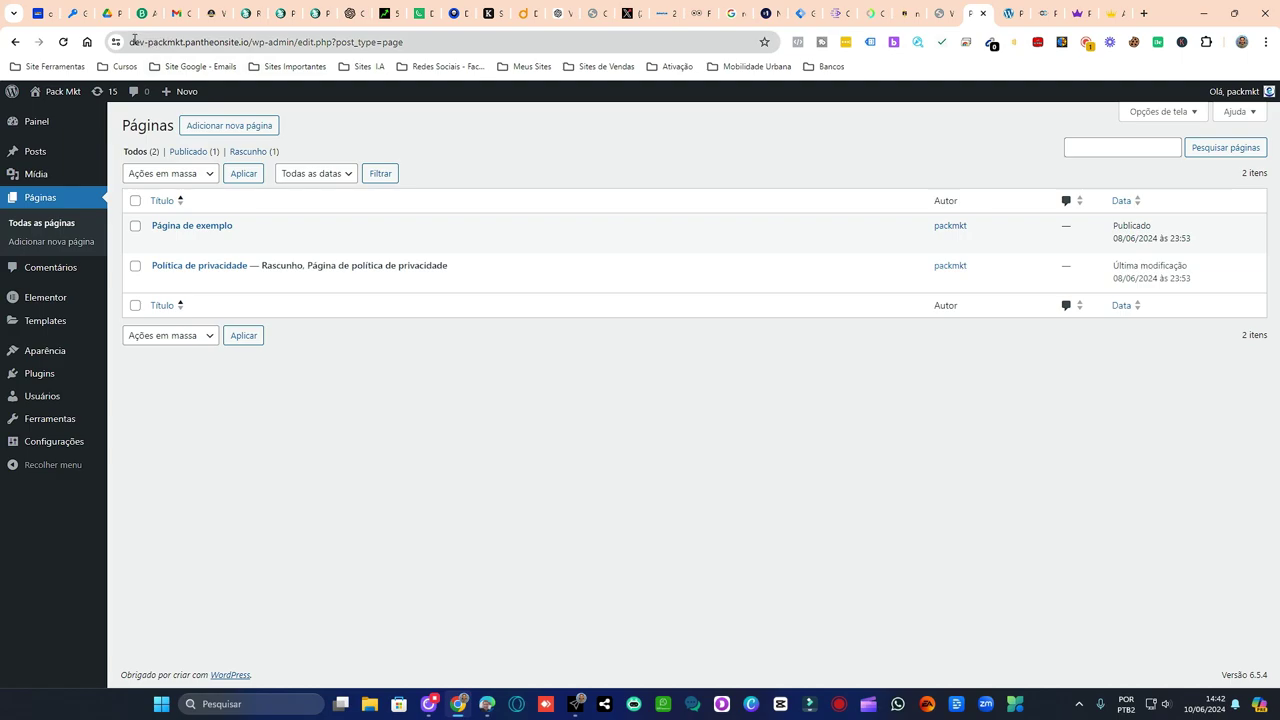
{"action": "mouse_move", "coordinate": [130, 42]}
{"action": "left_mouse_down"}
{"action": "mouse_move", "coordinate": [328, 42]}
{"action": "mouse_move", "coordinate": [131, 42]}
{"action": "left_mouse_up"}
{"action": "left_click", "coordinate": [300, 140]}
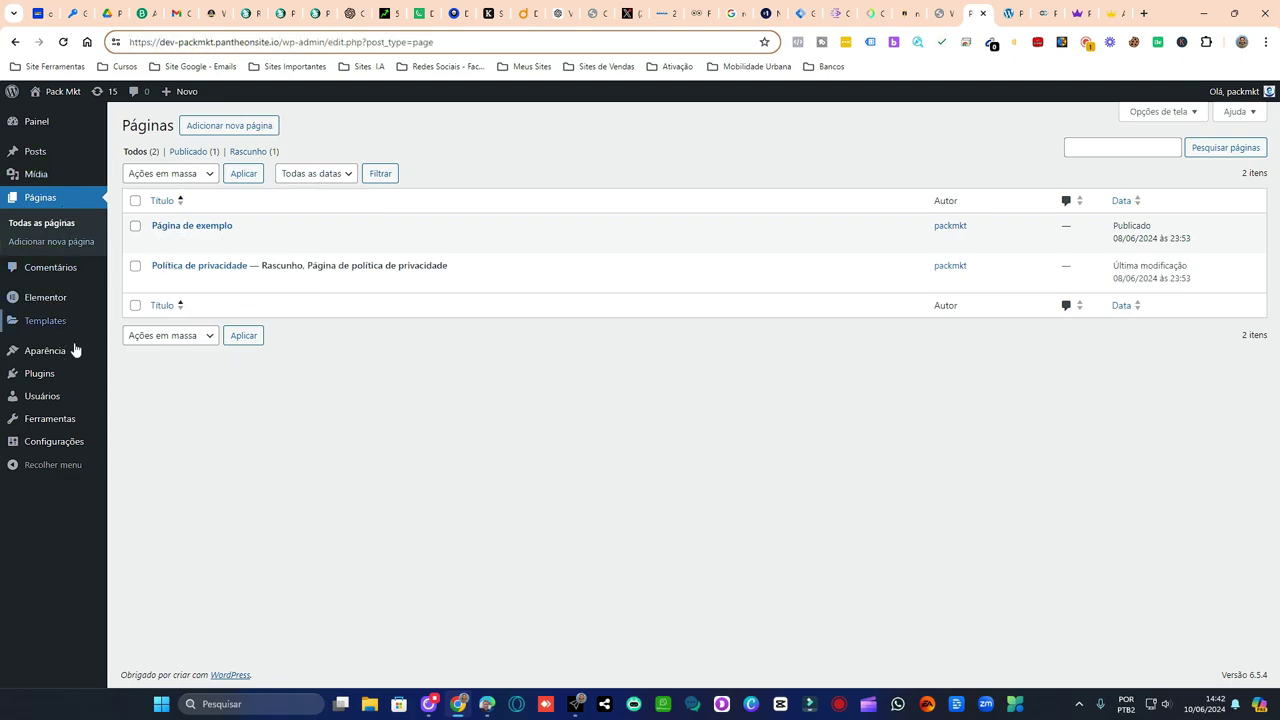
{"action": "mouse_move", "coordinate": [58, 150]}
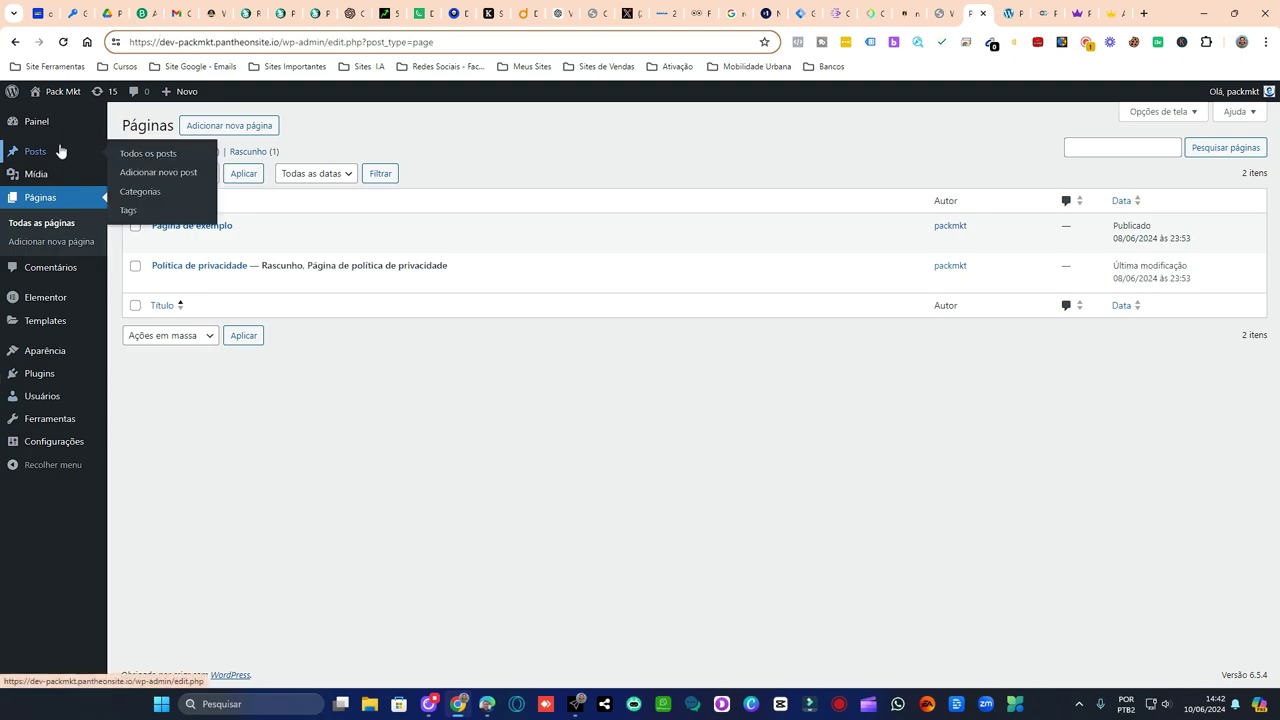
{"action": "mouse_move", "coordinate": [64, 100]}
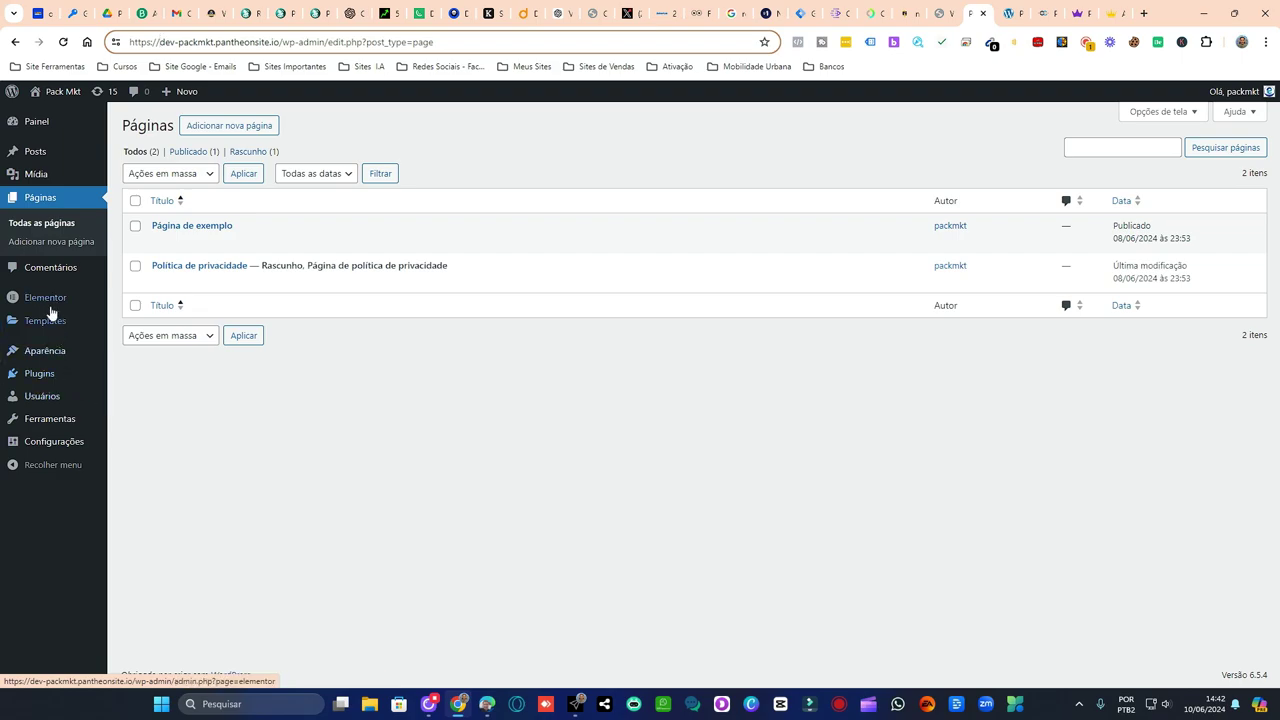
{"action": "mouse_move", "coordinate": [52, 304]}
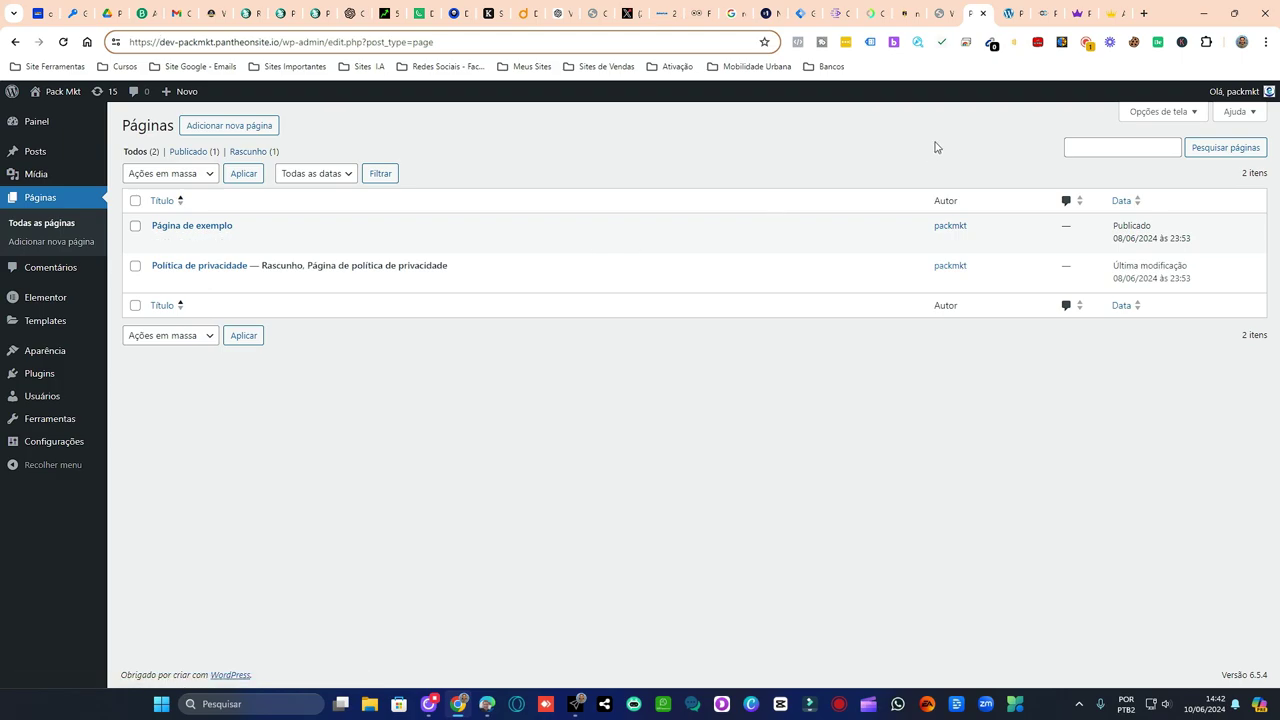
{"action": "left_click", "coordinate": [944, 13]}
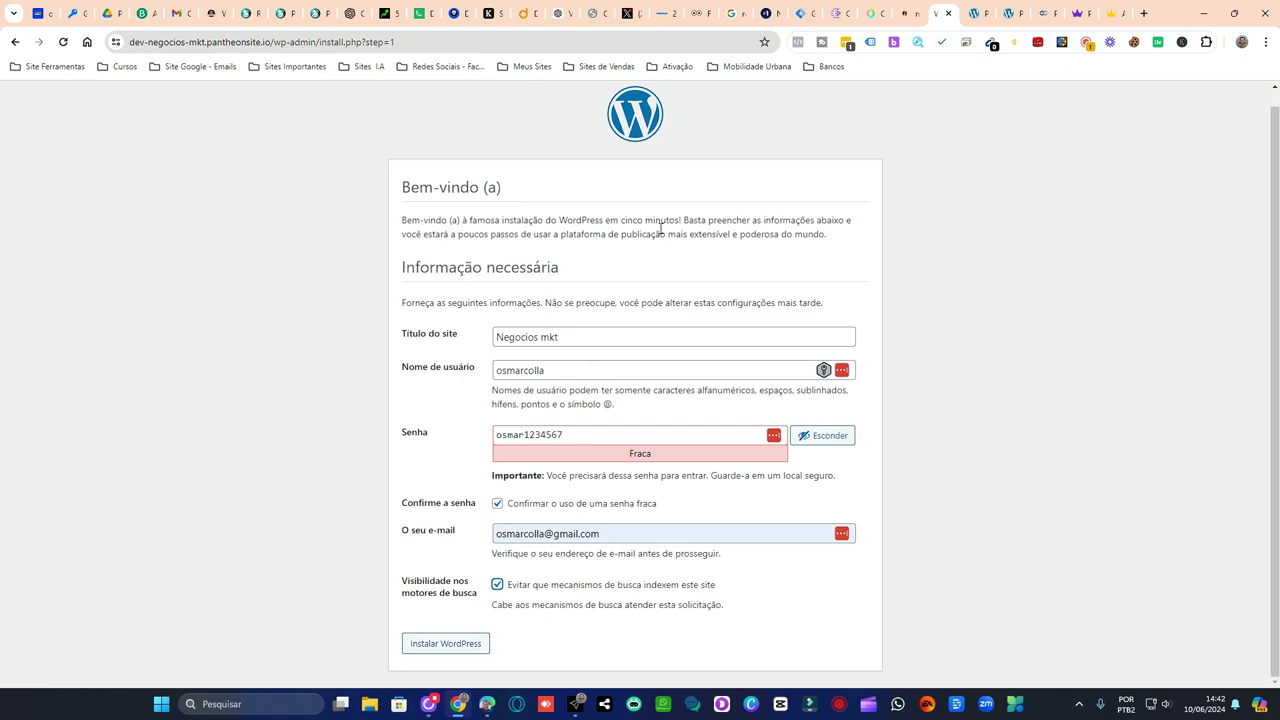
Return to the installation form and run 'Instalar WordPress'.
{"action": "left_click", "coordinate": [975, 13]}
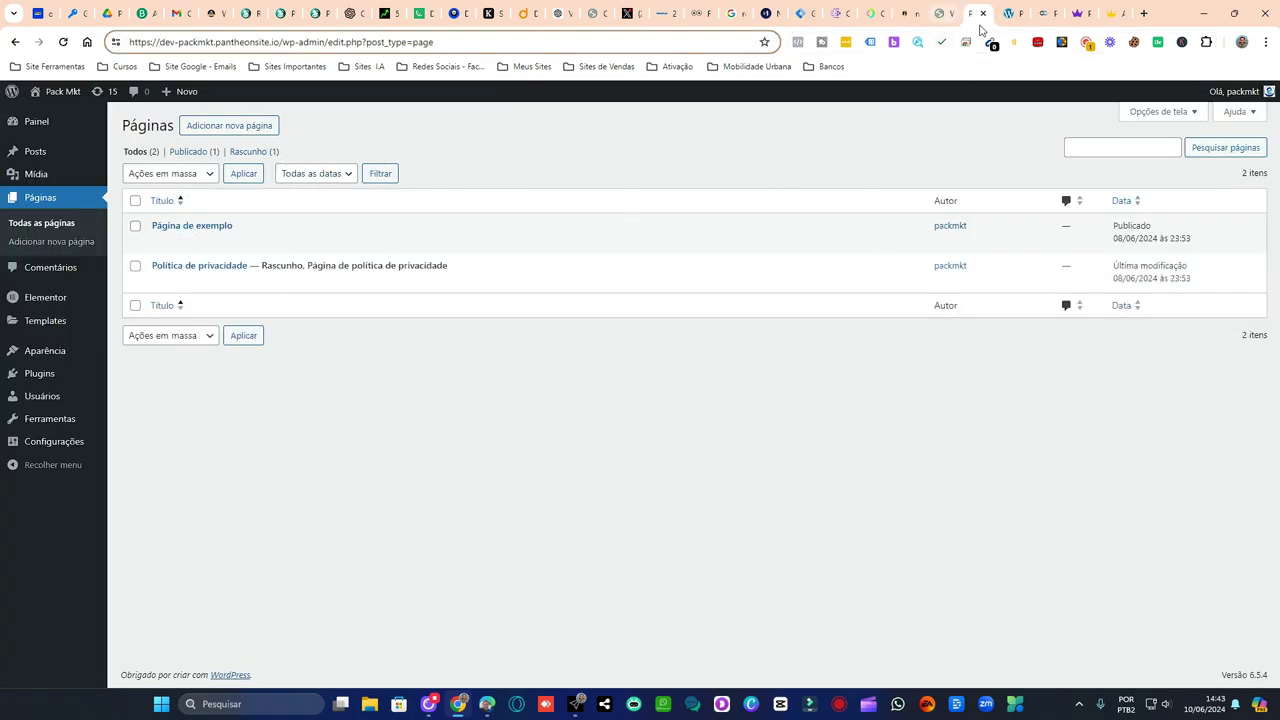
{"action": "left_click", "coordinate": [940, 13]}
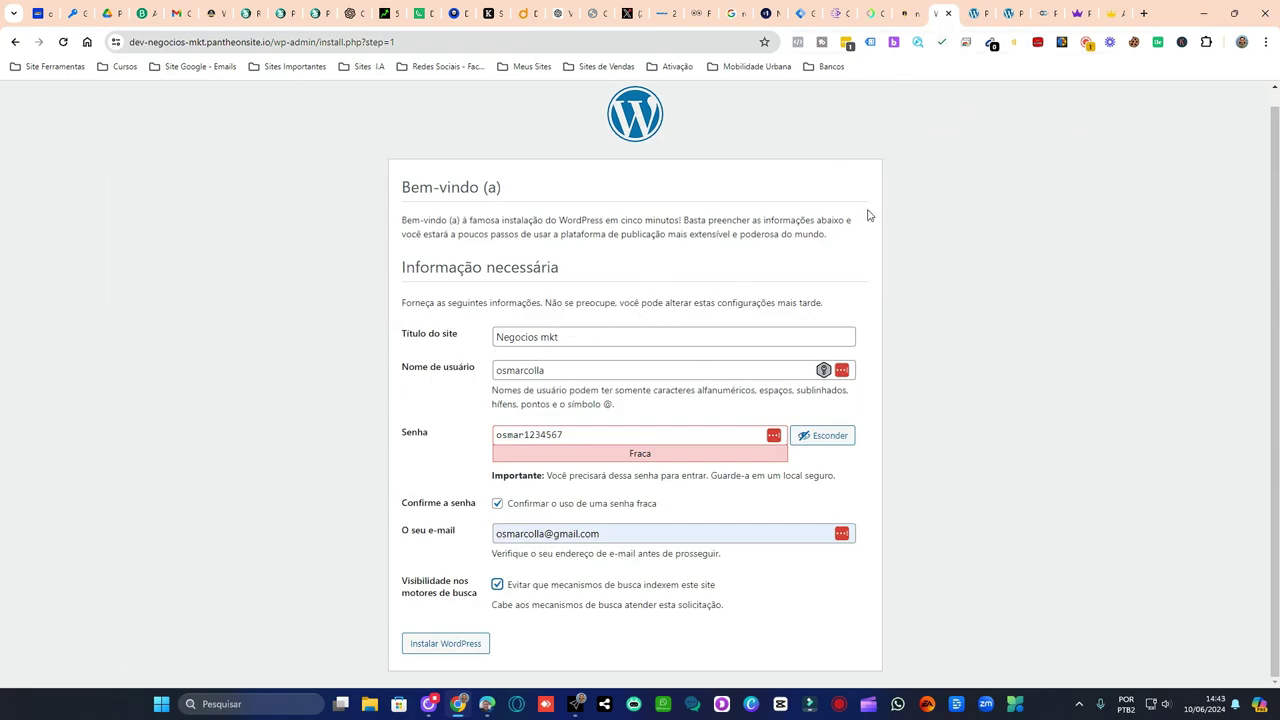
{"action": "left_click", "coordinate": [443, 643]}
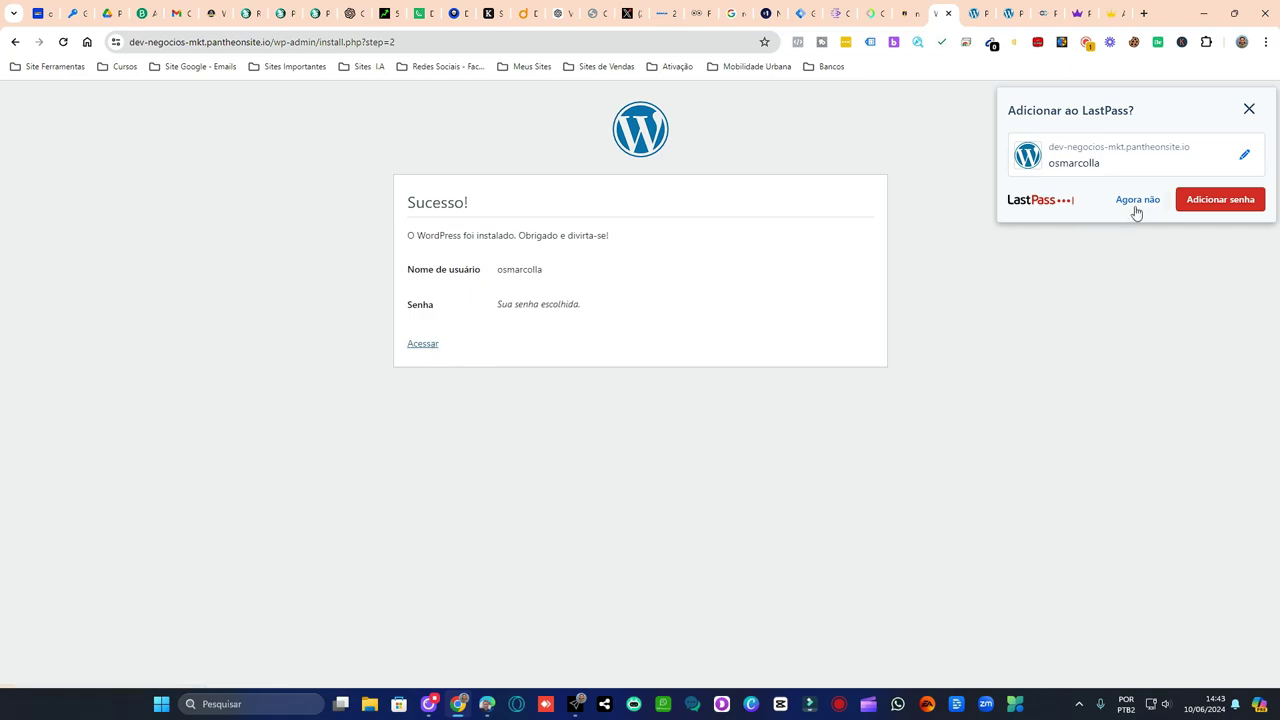
Save the new login to the password manager, then sign in with the admin username and password.
{"action": "left_click", "coordinate": [1220, 200]}
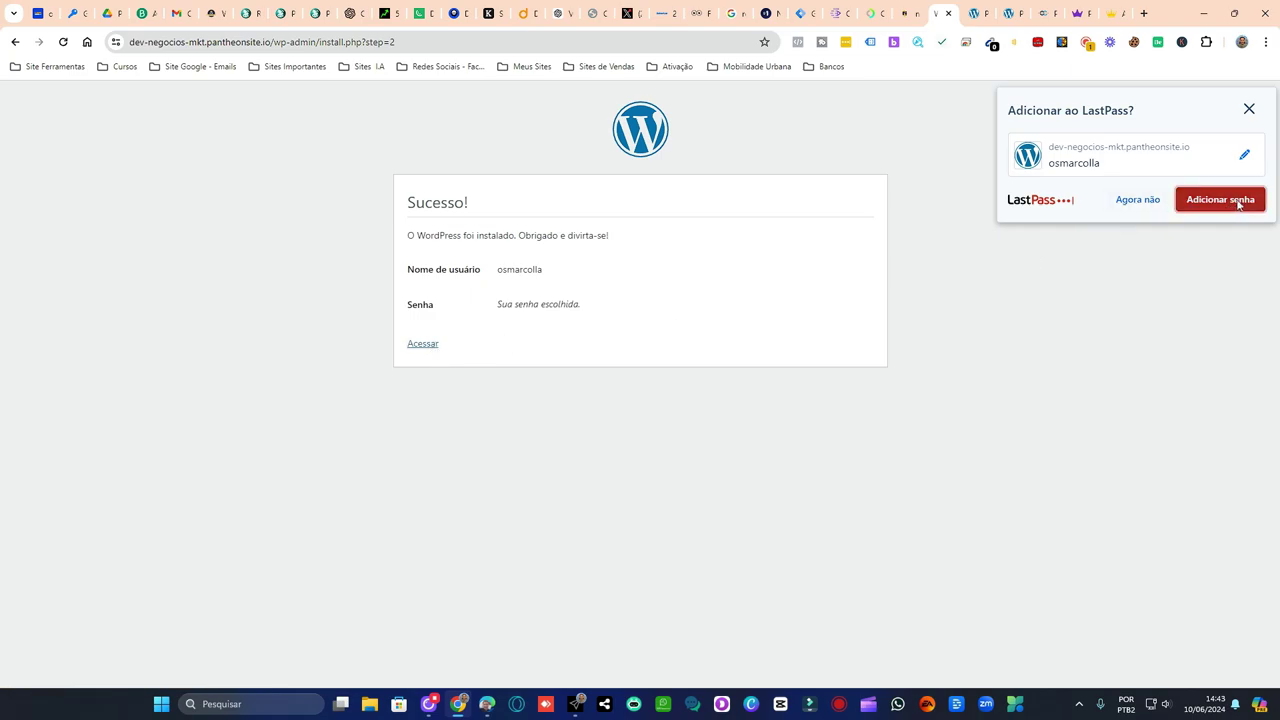
{"action": "left_click", "coordinate": [434, 345]}
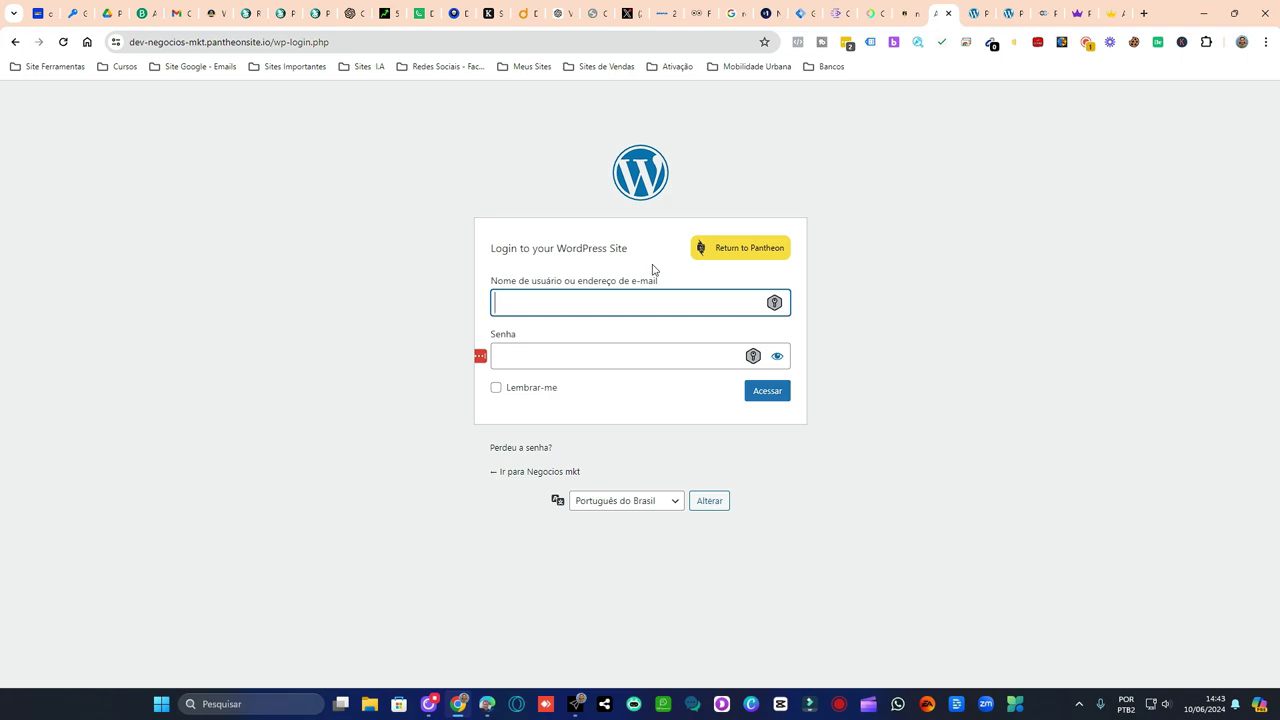
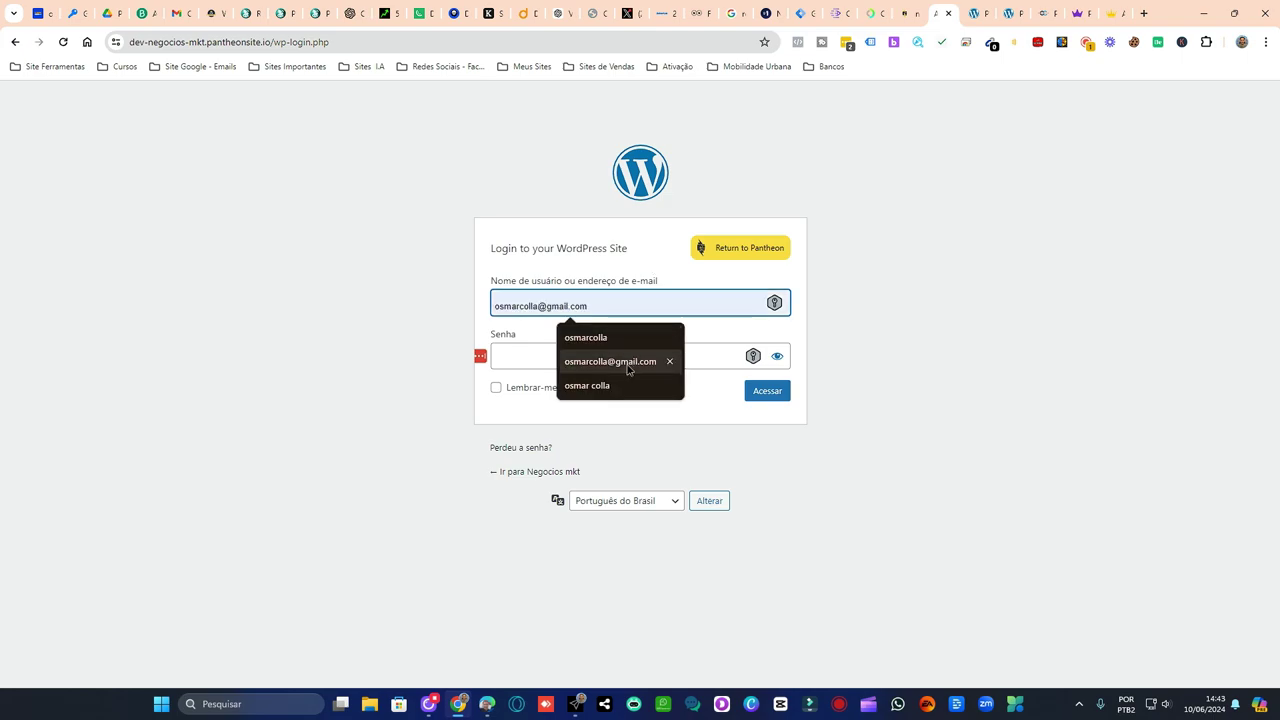
{"action": "left_click", "coordinate": [626, 361]}
{"action": "left_click", "coordinate": [534, 355]}
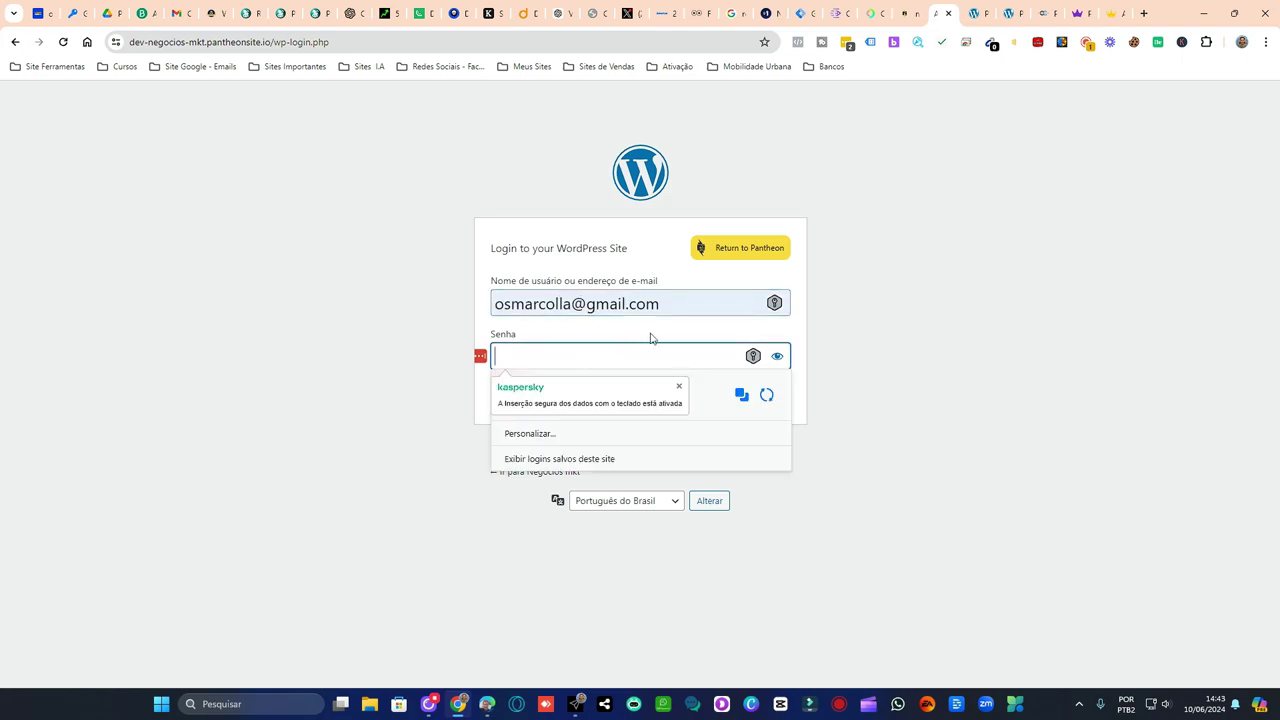
{"action": "type", "text": "••••••••••"}
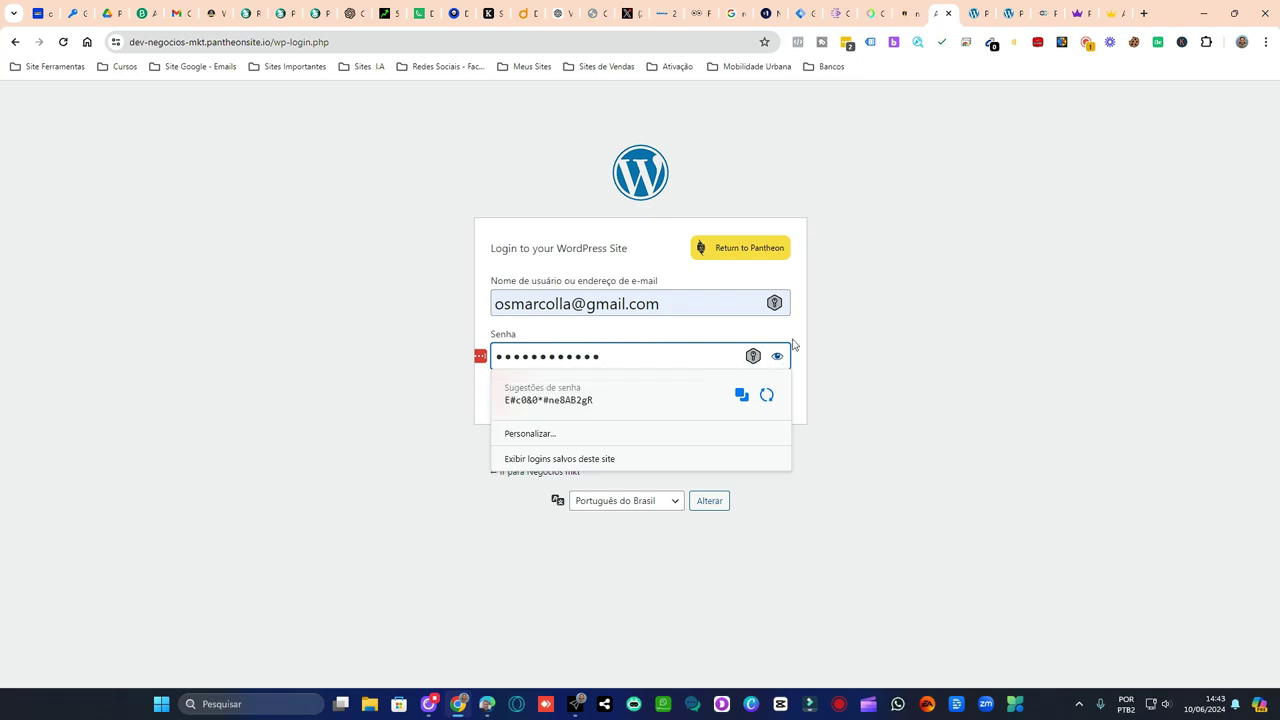
{"action": "left_click", "coordinate": [796, 334]}
{"action": "left_click", "coordinate": [777, 356]}
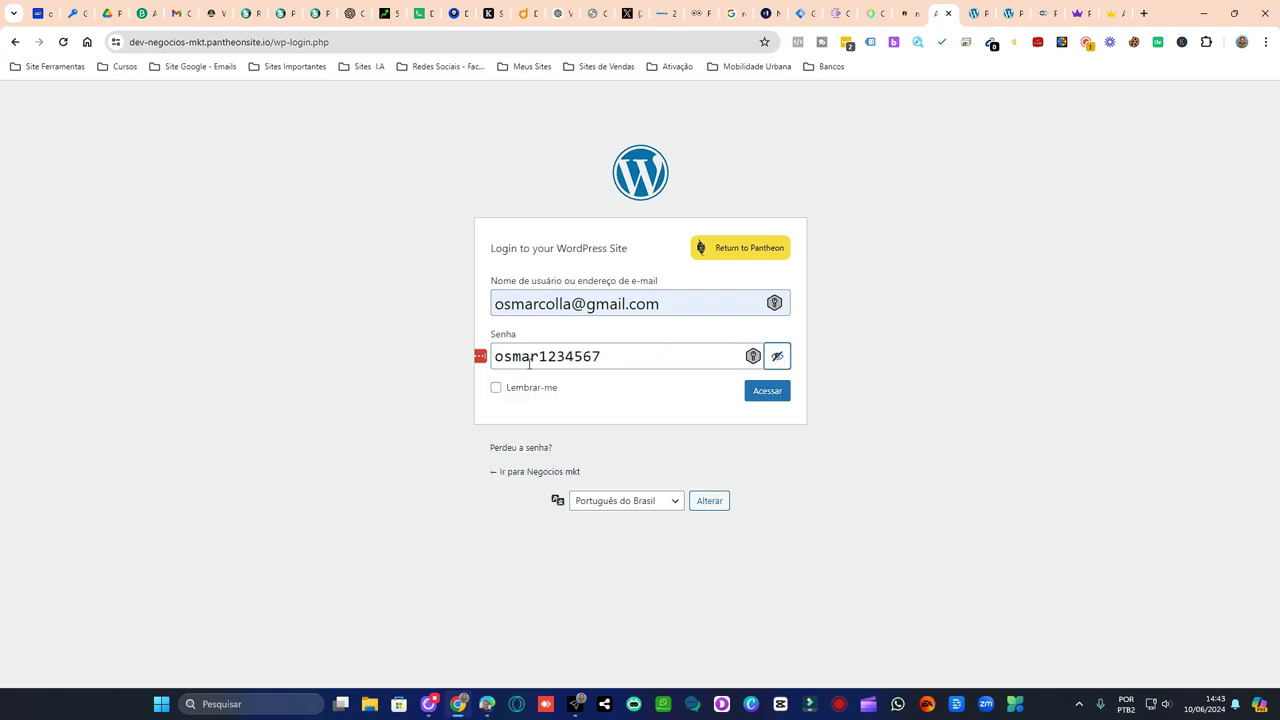
{"action": "left_click", "coordinate": [766, 394]}
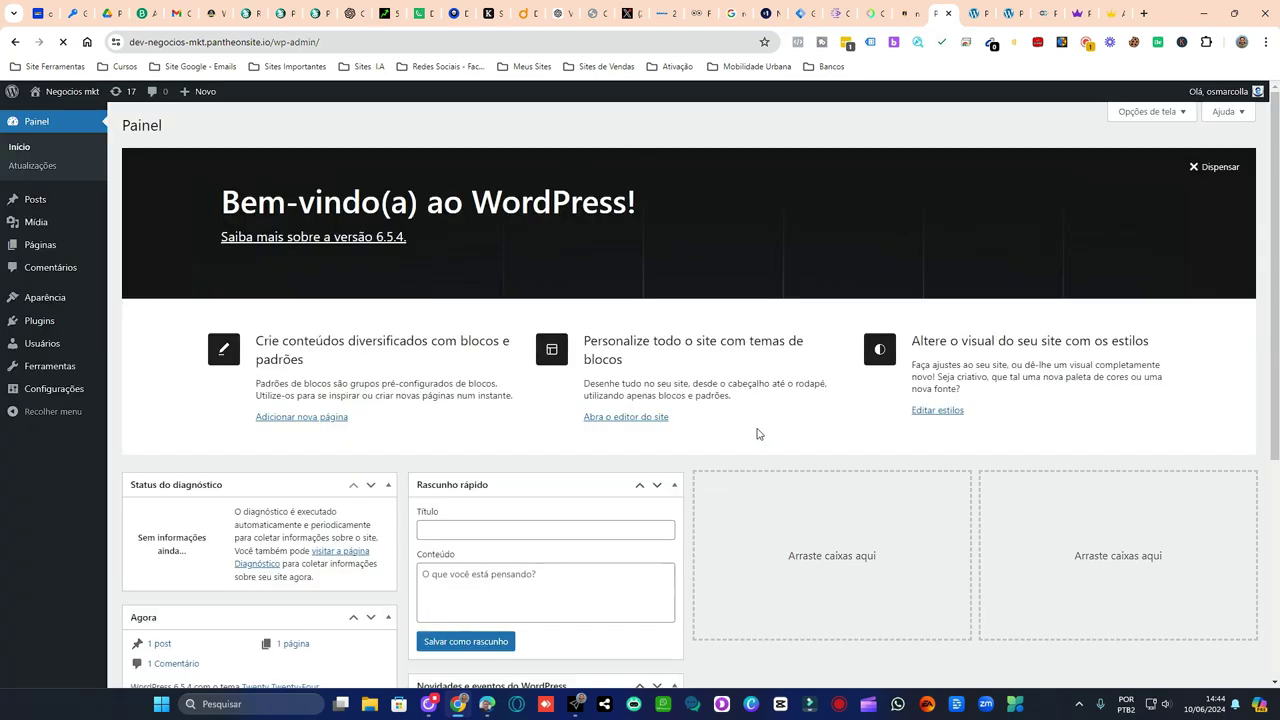
Search Adicionar plugin for Elementor, then install and activate Elementor Website Builder.
{"action": "left_click", "coordinate": [230, 312]}
{"action": "scroll", "coordinate": [610, 333], "scroll_direction": "down", "scroll_amount": 4}
{"action": "scroll", "coordinate": [494, 317], "scroll_direction": "up", "scroll_amount": 4}
{"action": "mouse_move", "coordinate": [52, 325]}
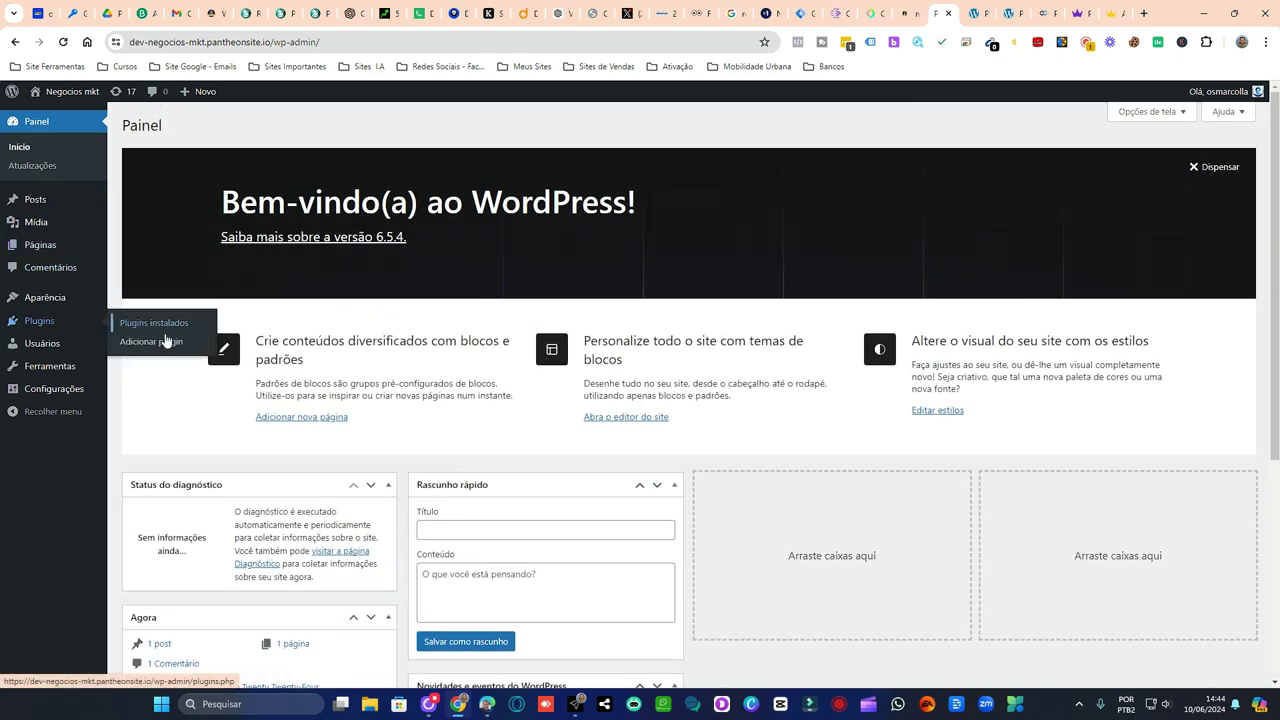
{"action": "left_click", "coordinate": [163, 343]}
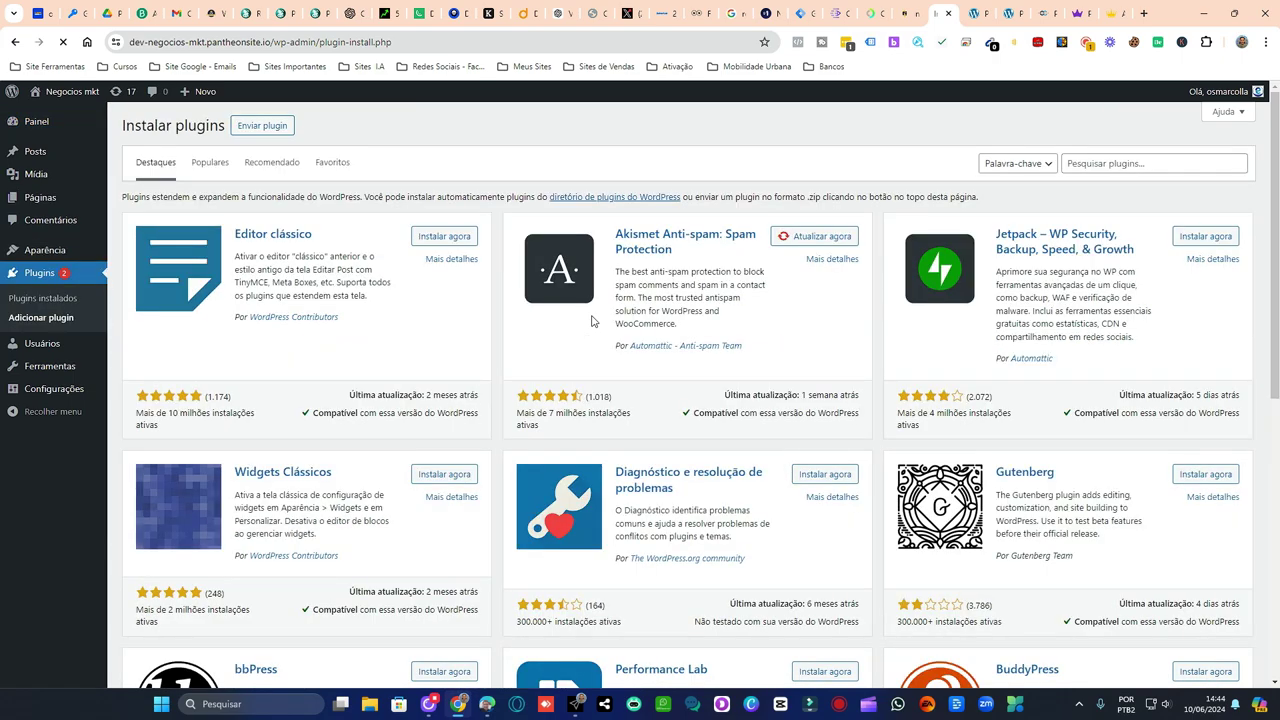
{"action": "left_click", "coordinate": [1124, 166]}
{"action": "type", "text": "elementor"}
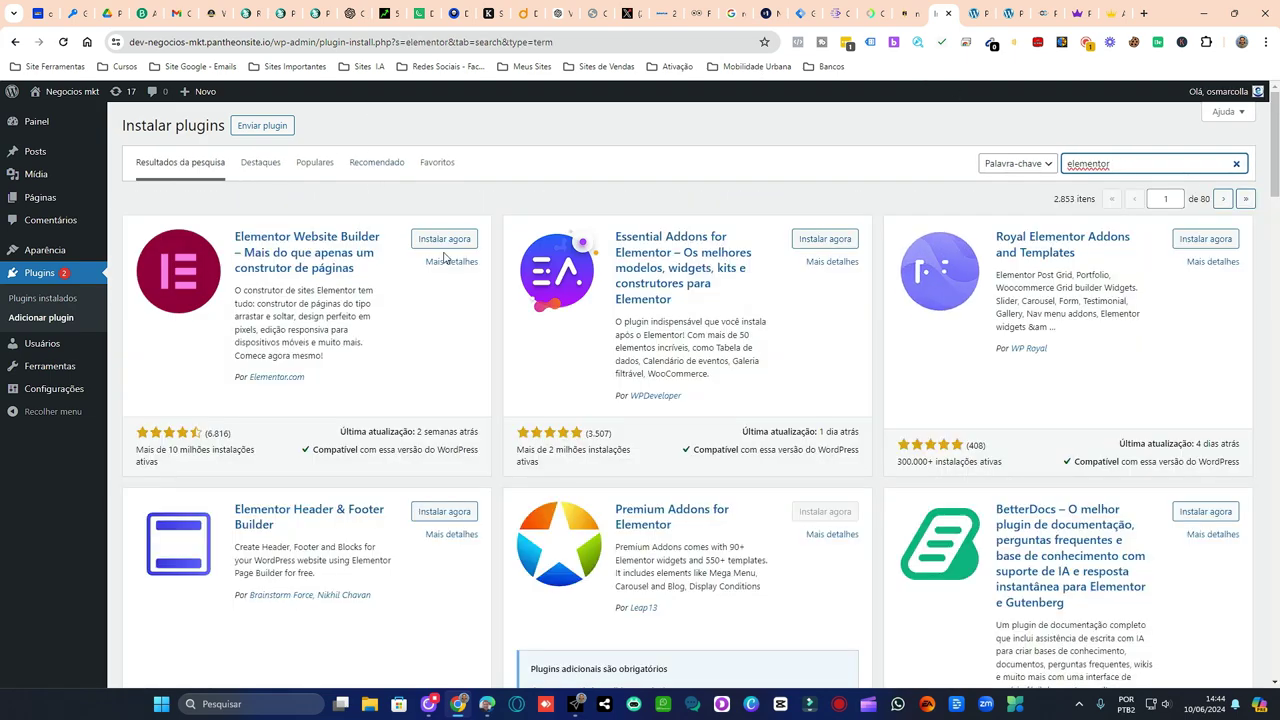
{"action": "left_click", "coordinate": [446, 240]}
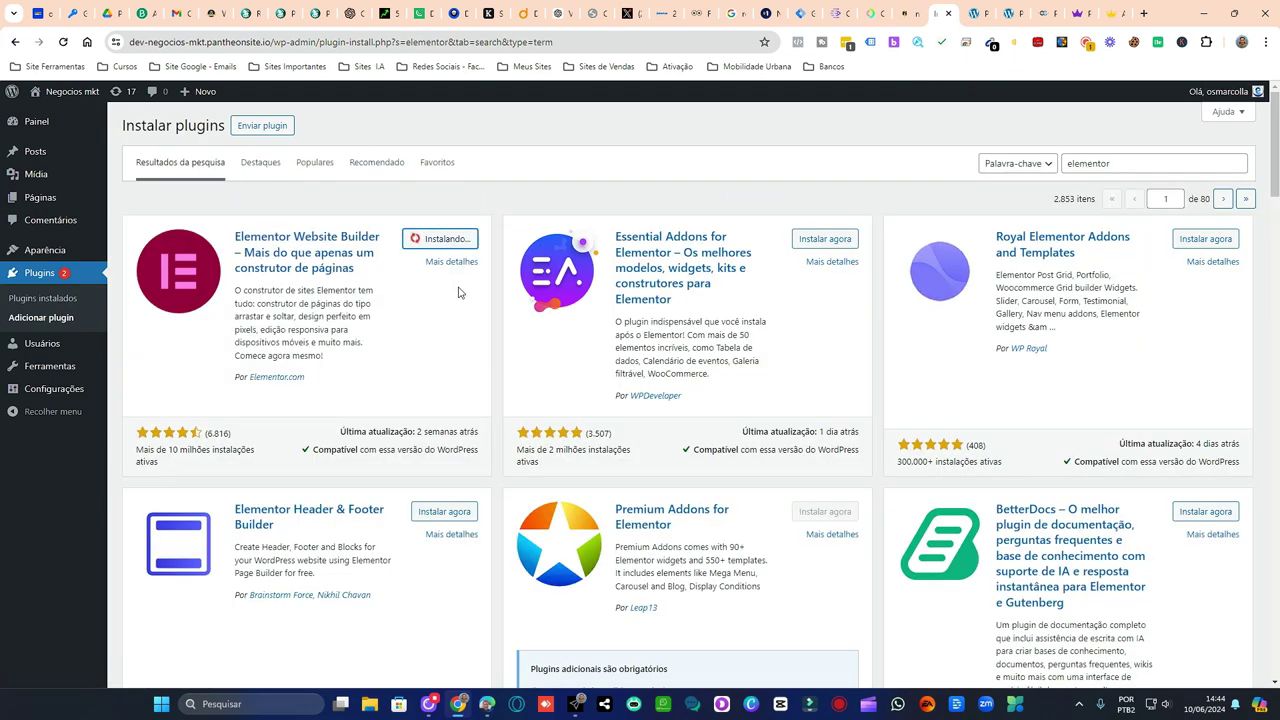
{"action": "left_click", "coordinate": [459, 240]}
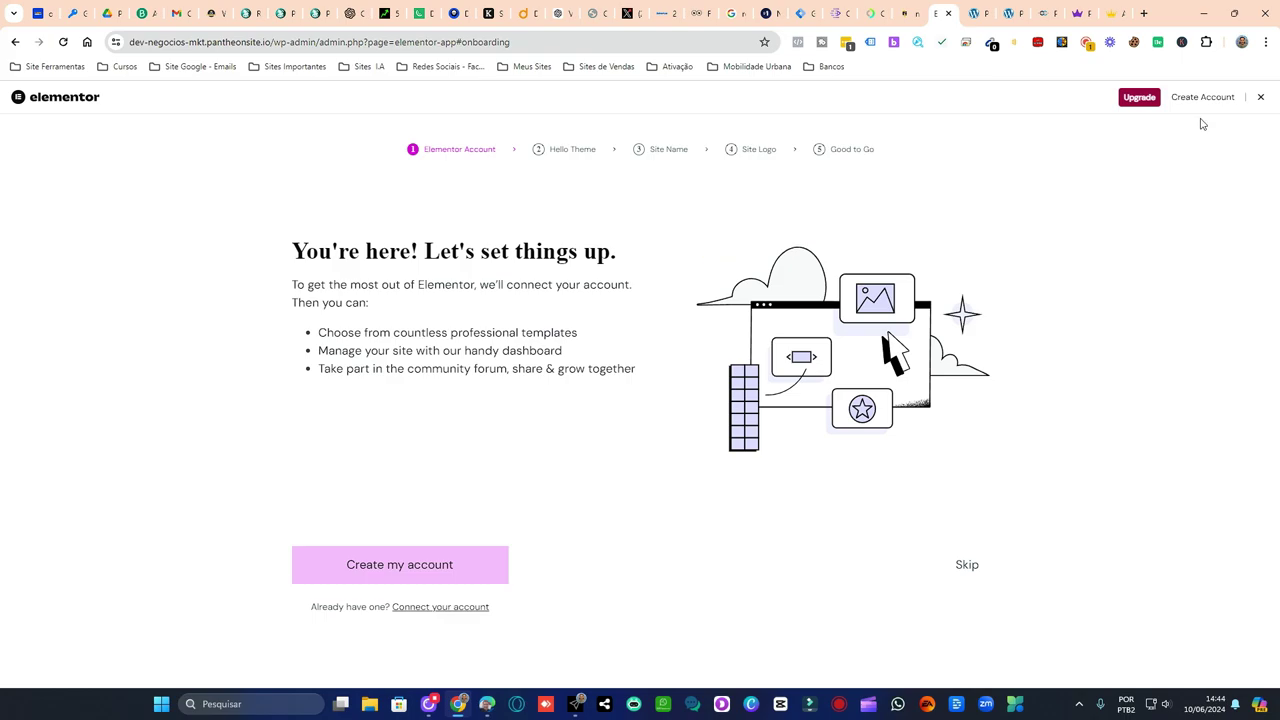
Close the Elementor onboarding wizard to return to the Painel.
{"action": "left_click", "coordinate": [1261, 99]}
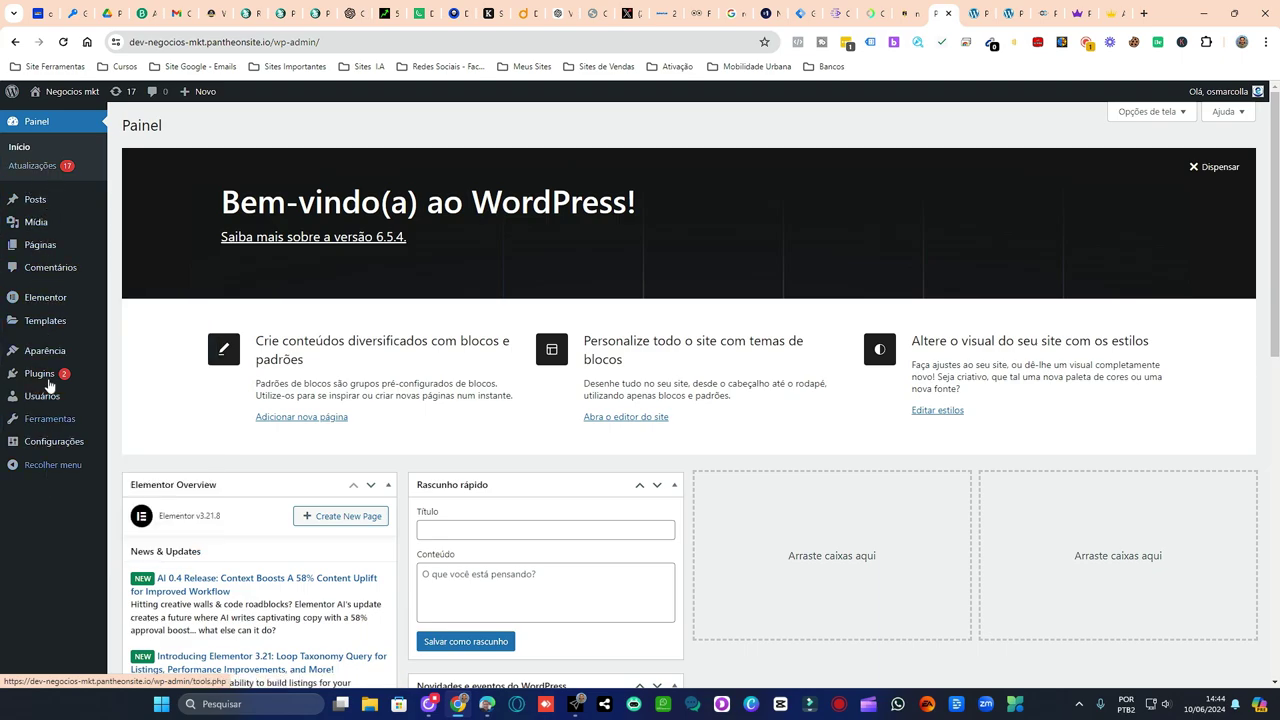
{"action": "mouse_move", "coordinate": [52, 309]}
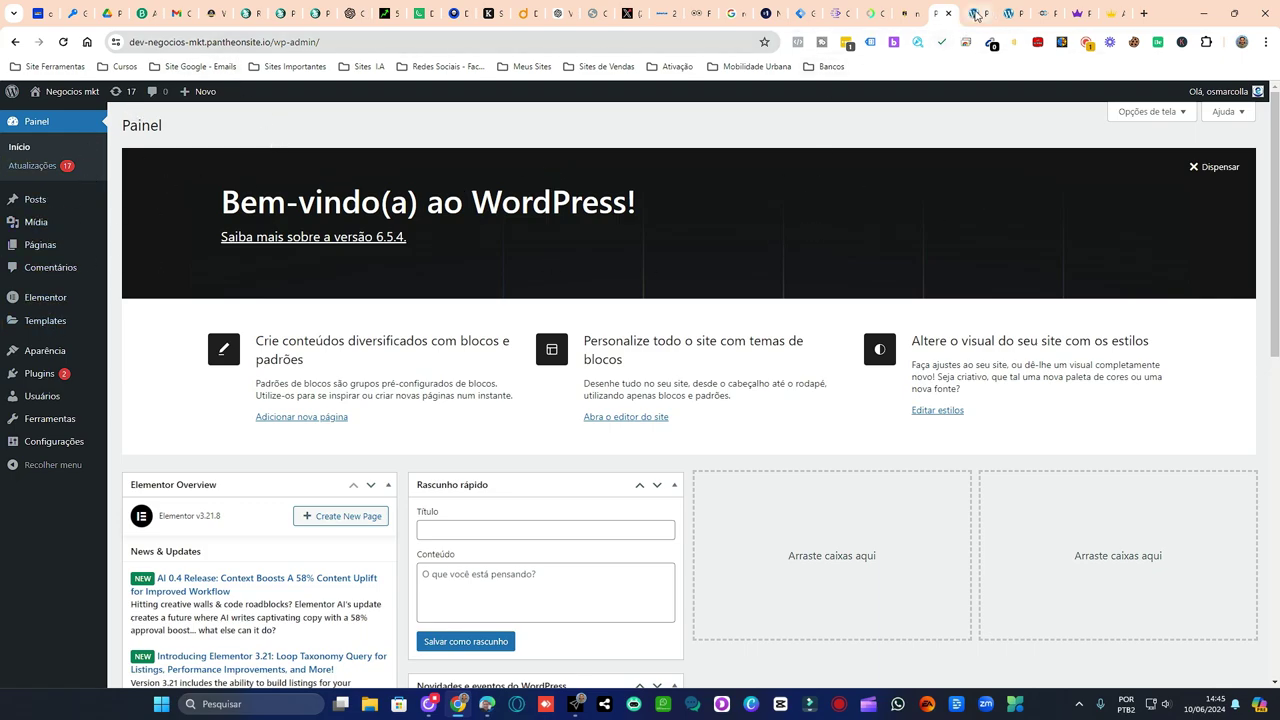
Switch through the Pack Mkt and Negocios mkt tabs to the Pantheon dashboard for the site's dev environment.
{"action": "left_click", "coordinate": [970, 14]}
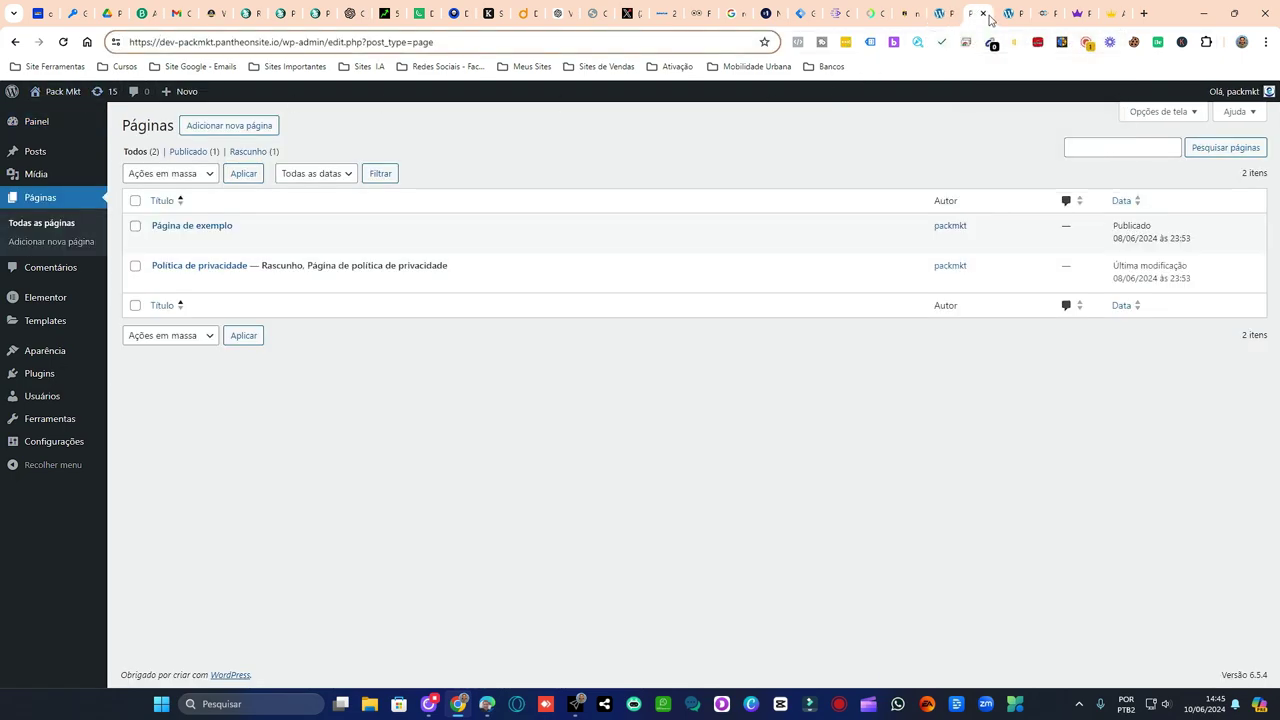
{"action": "left_click", "coordinate": [945, 14]}
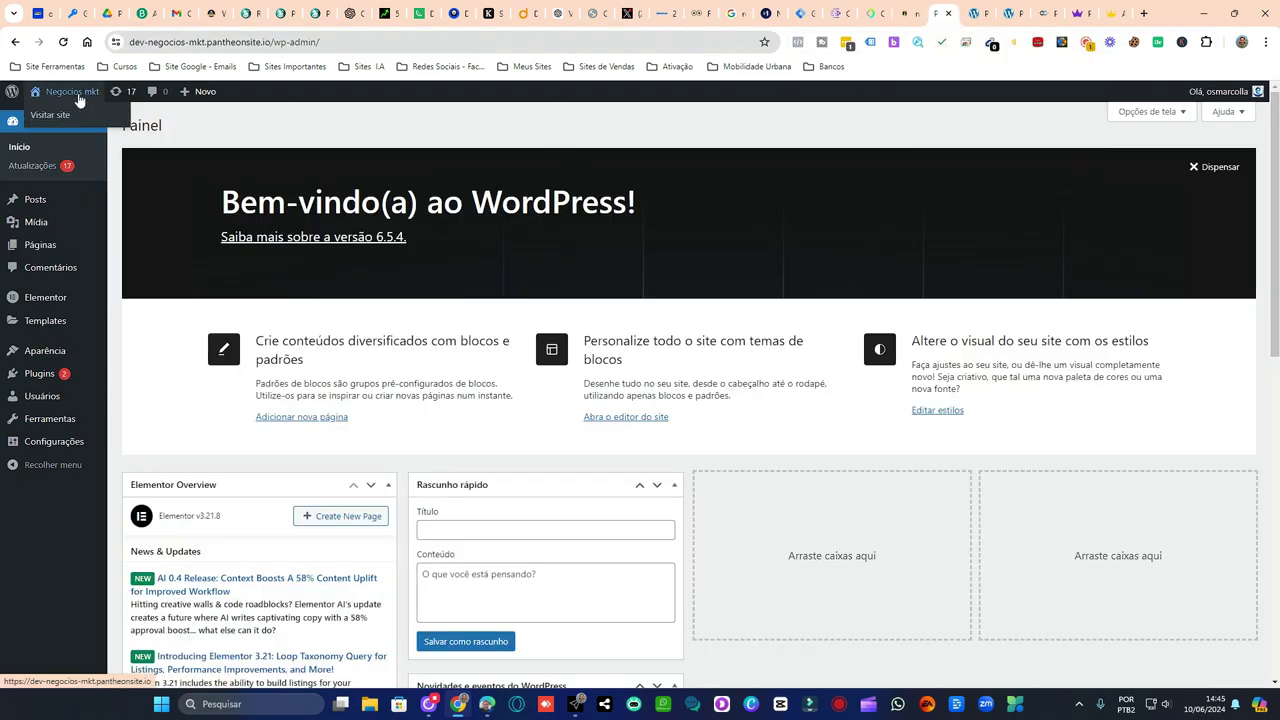
{"action": "left_click", "coordinate": [910, 16]}
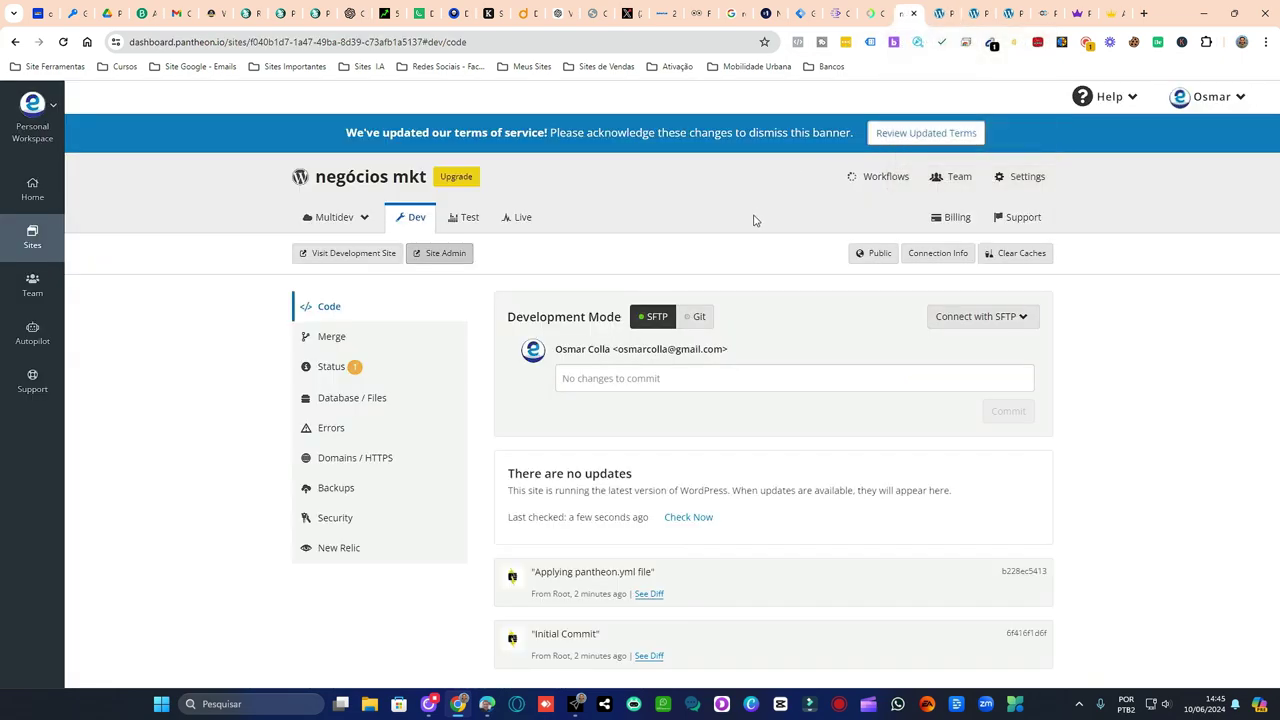